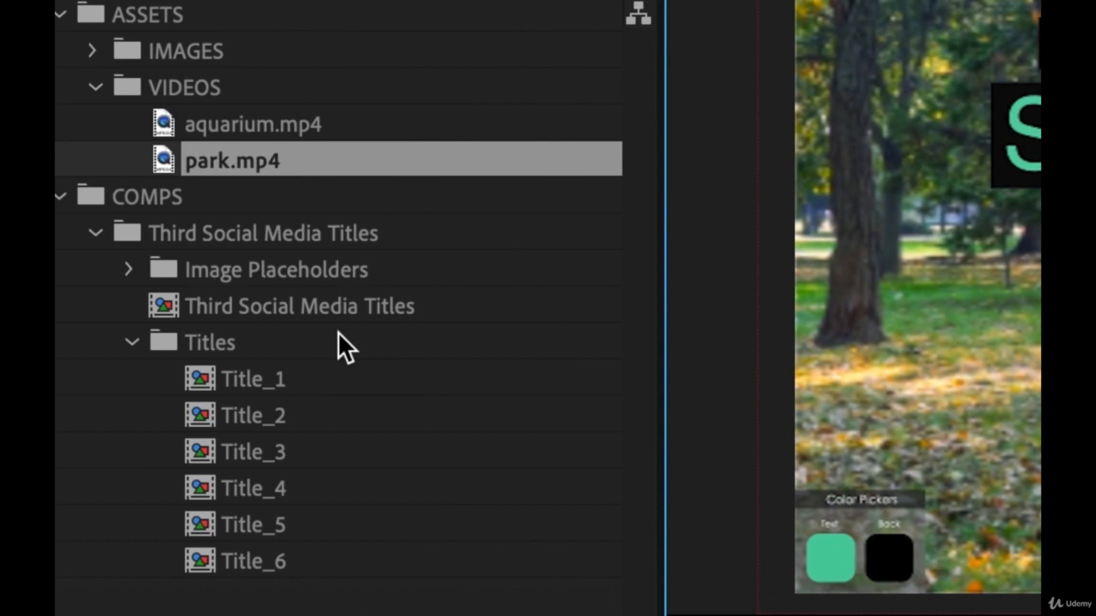
Step: Examine how the project is organised into the ASSETS and COMPS folders, with IMAGES and VIDEOS inside ASSETS
click(60, 16)
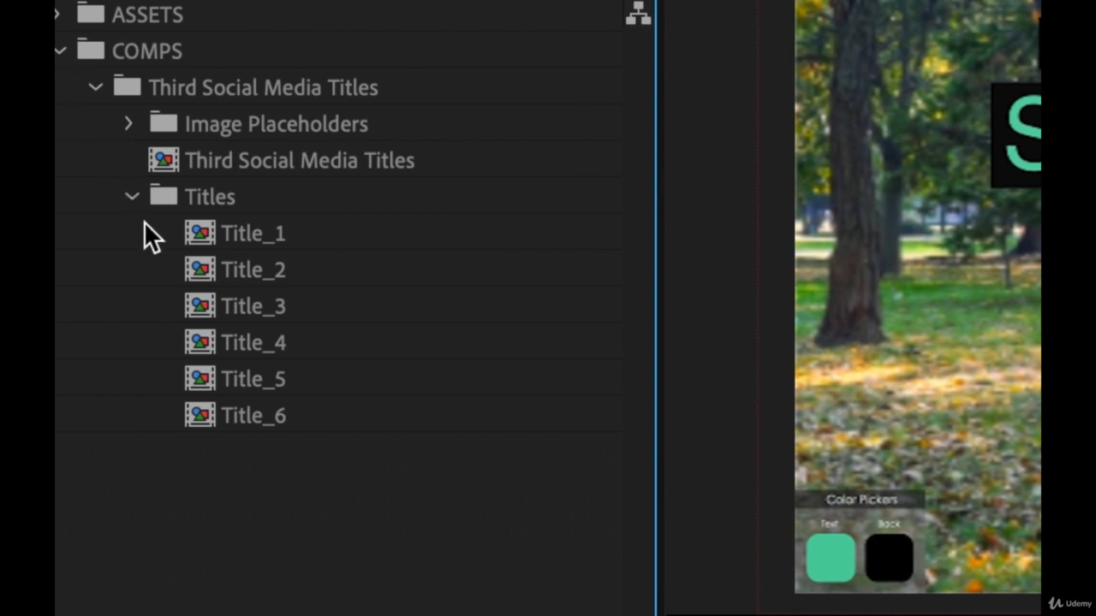
click(201, 55)
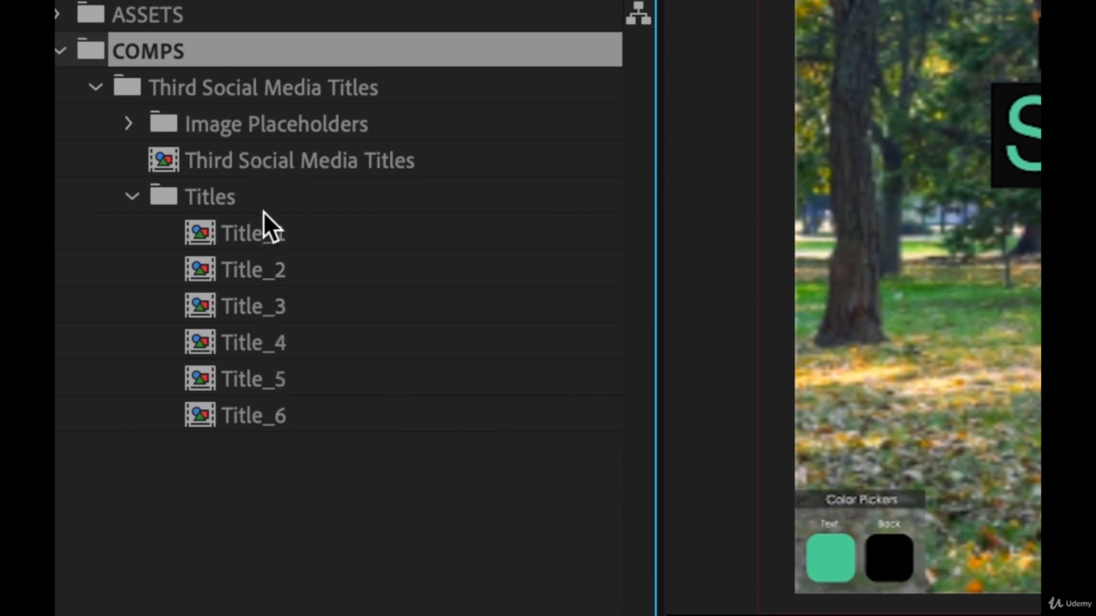
click(324, 19)
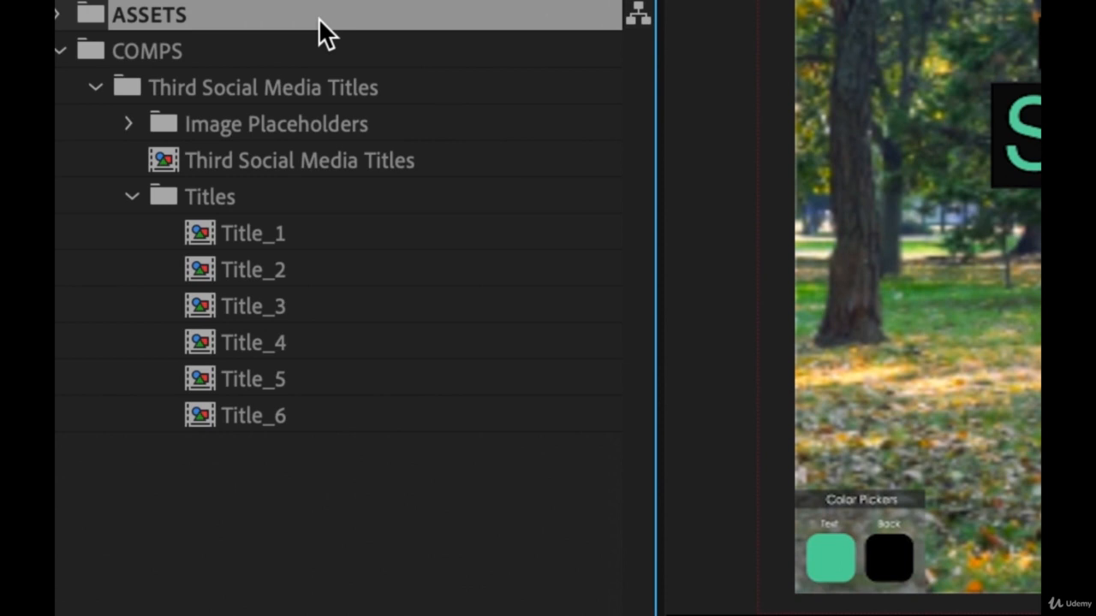
click(57, 17)
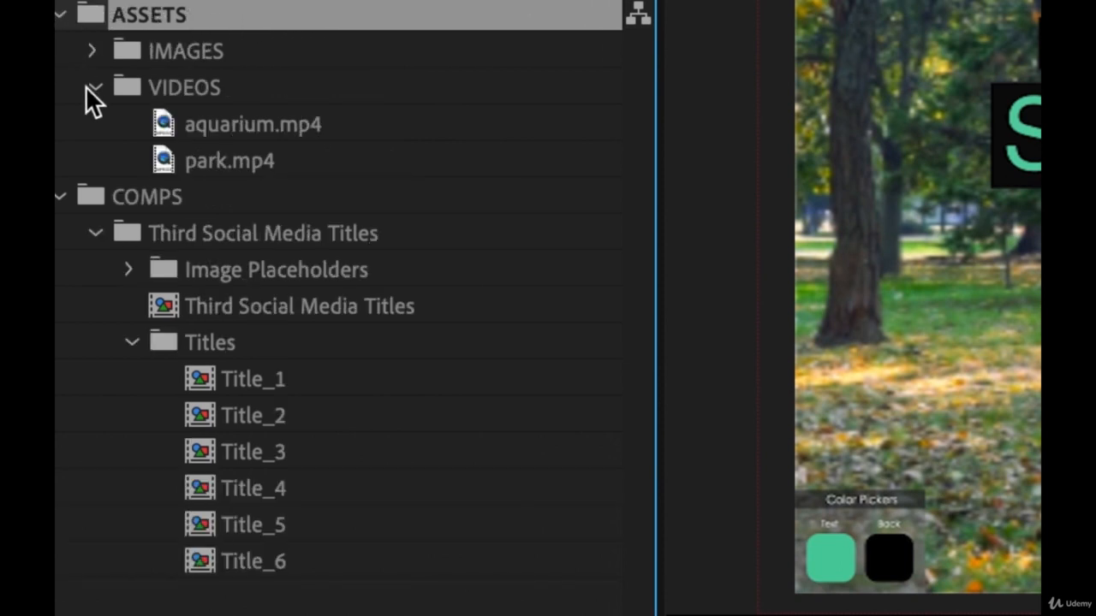
click(93, 89)
click(170, 59)
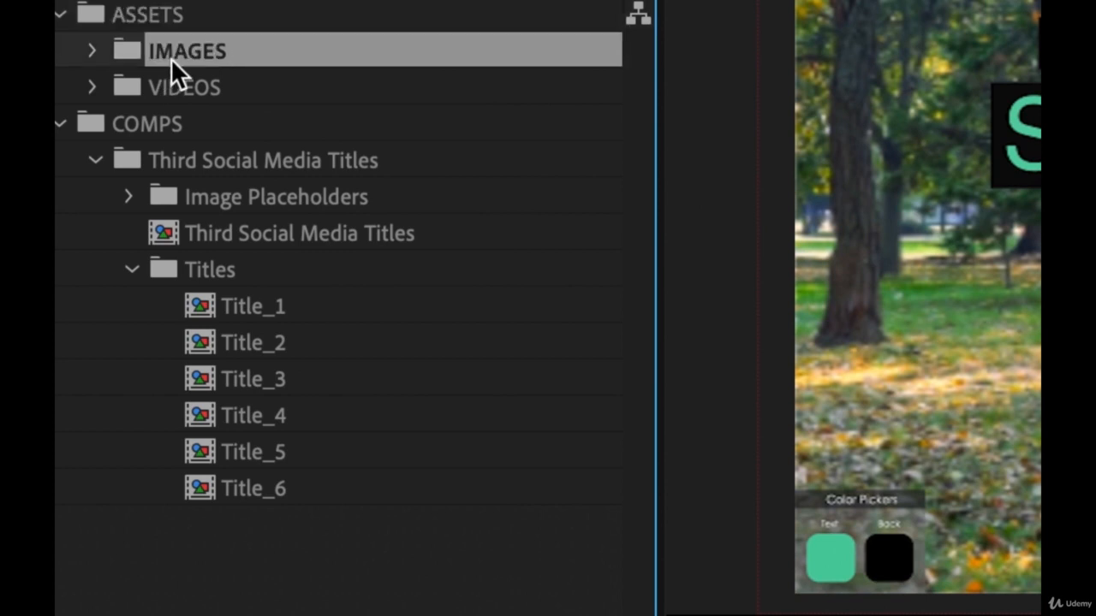
click(177, 89)
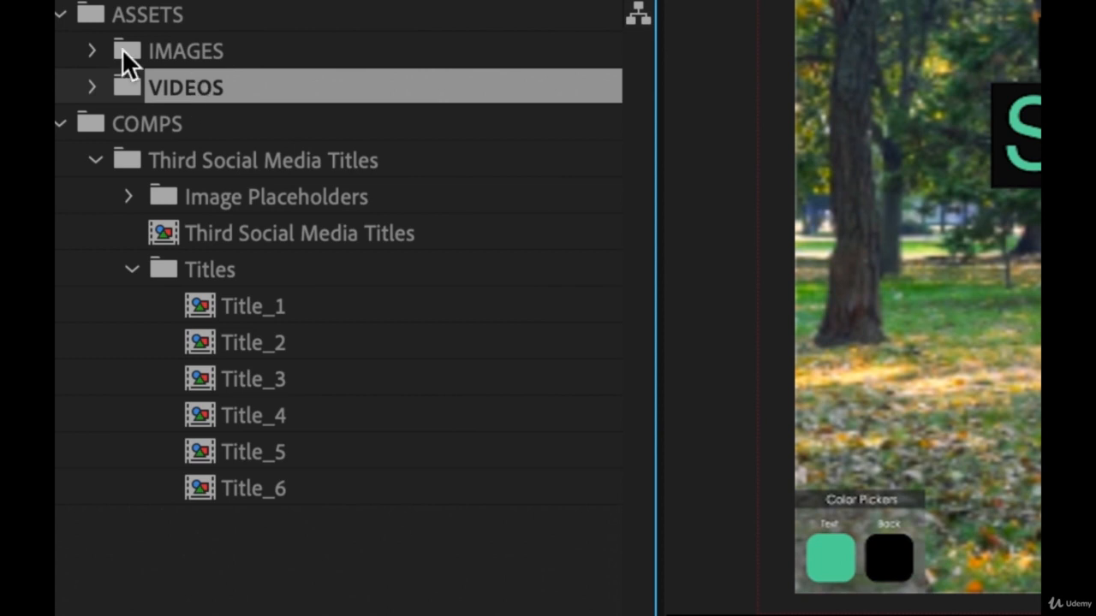
Step: Expand the IMAGES folder with its JPEG and SOLIDS subfolders, and the VIDEOS folder, in the project assets
click(93, 51)
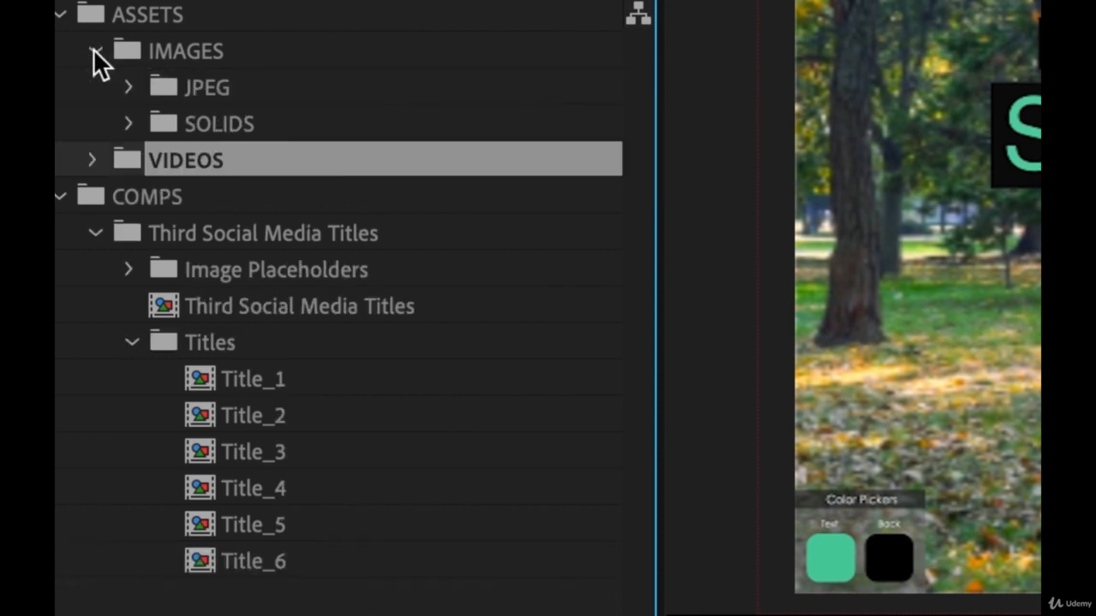
click(130, 87)
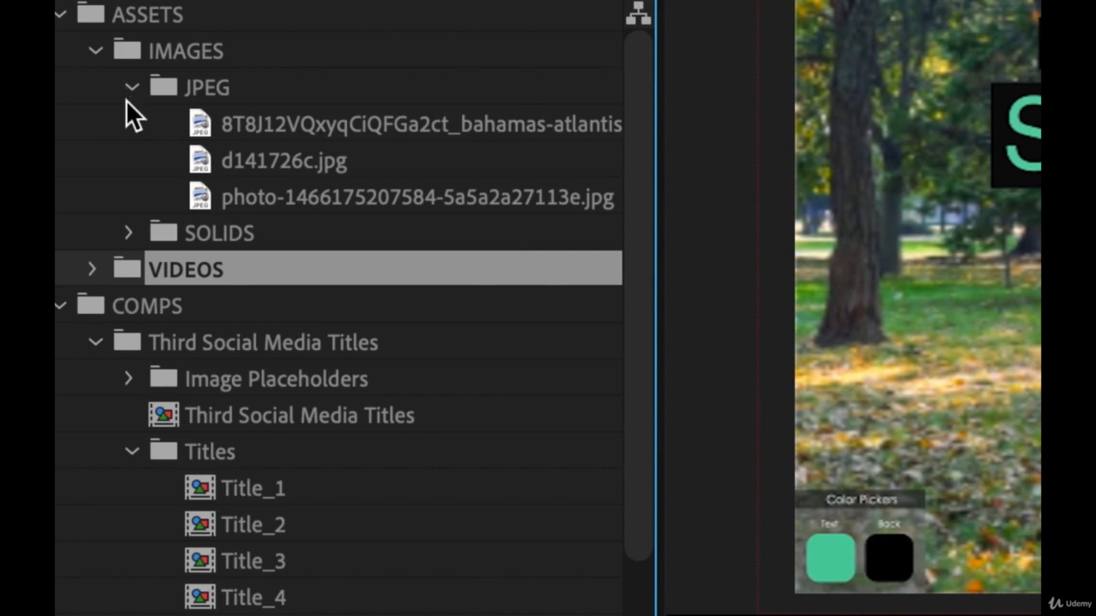
click(129, 231)
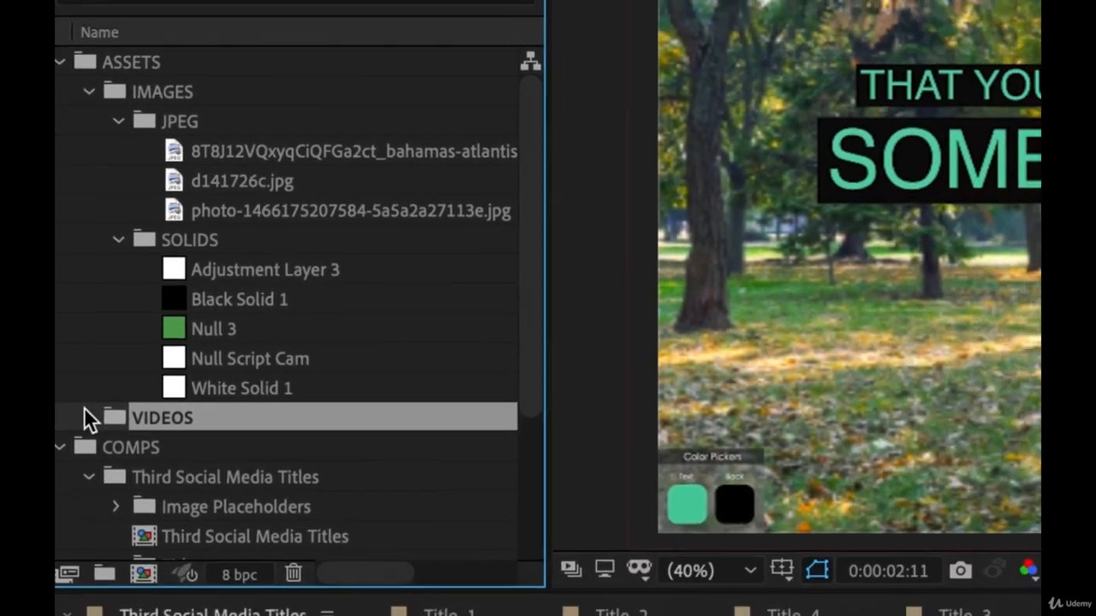
click(88, 416)
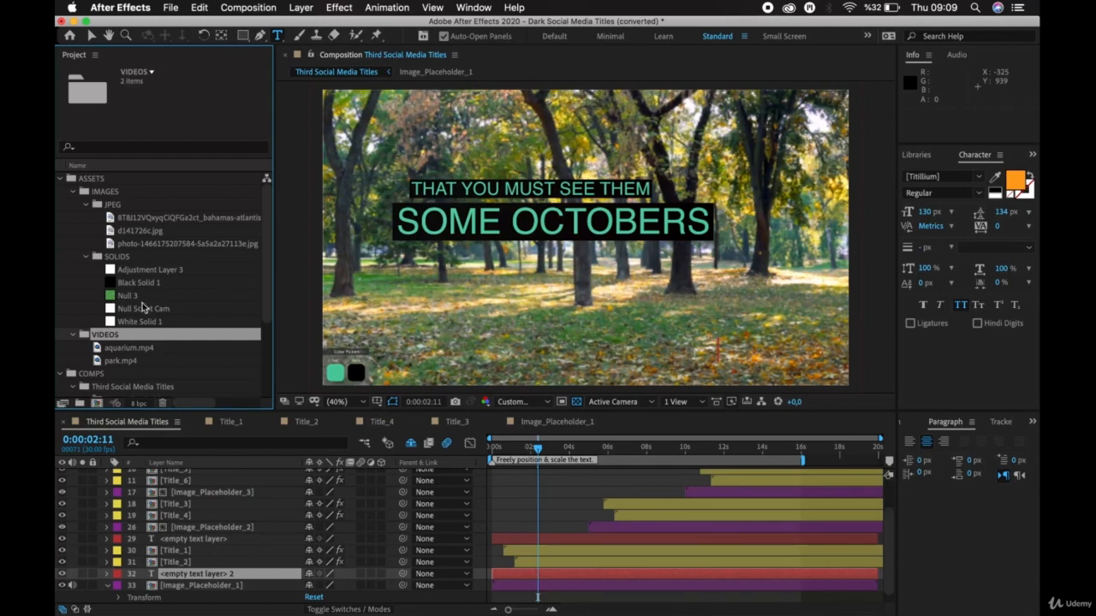
Step: Enlarge the project and composition area downward and look through the full folder tree
drag(599, 411, 599, 498)
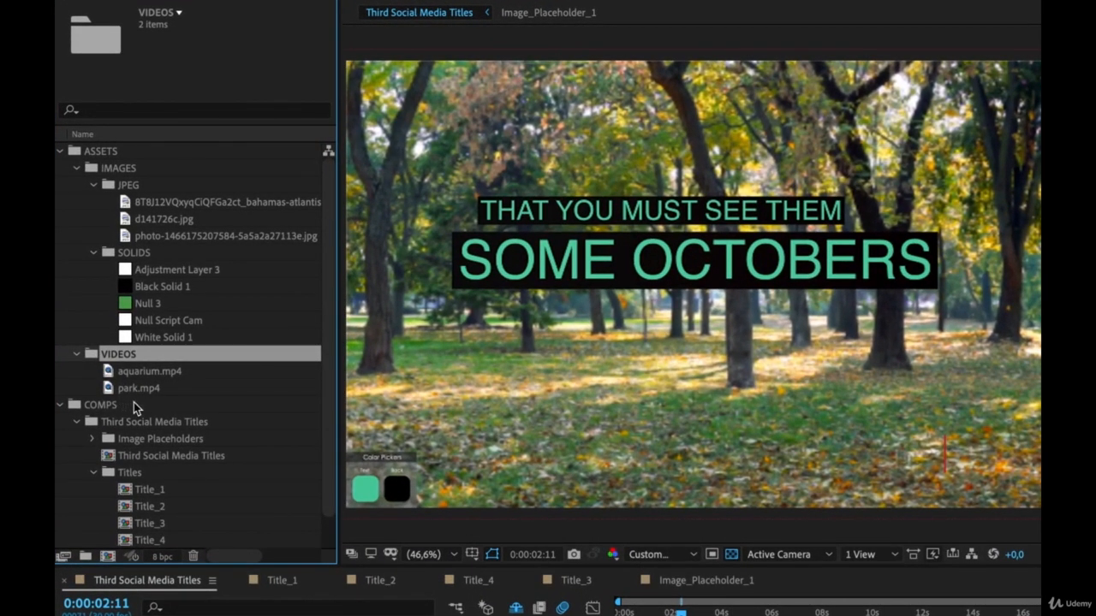
scroll(138, 401, down, 2)
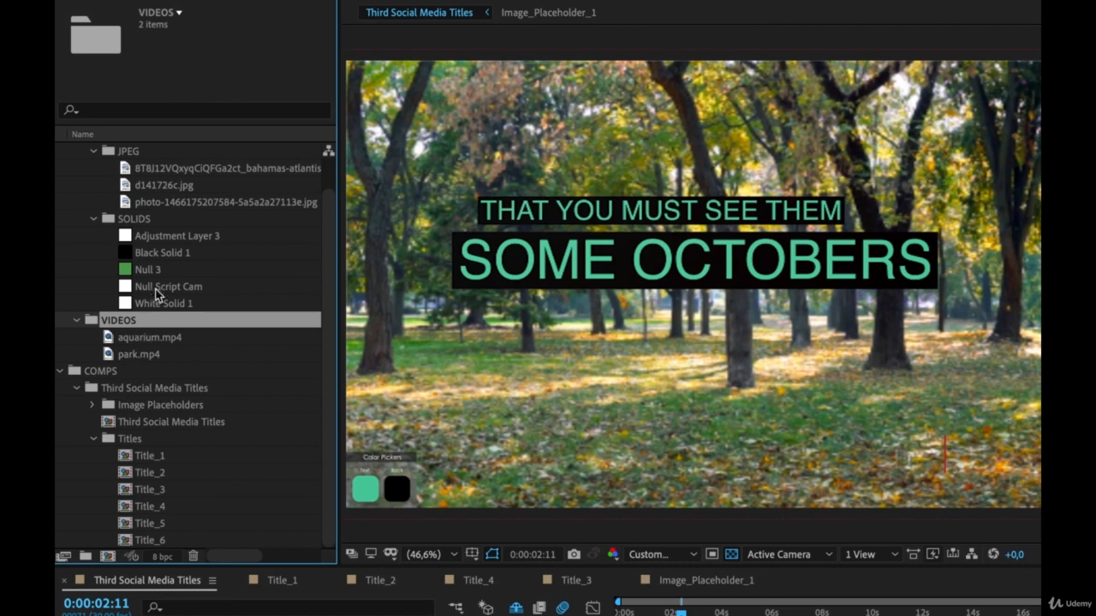
scroll(156, 282, up, 2)
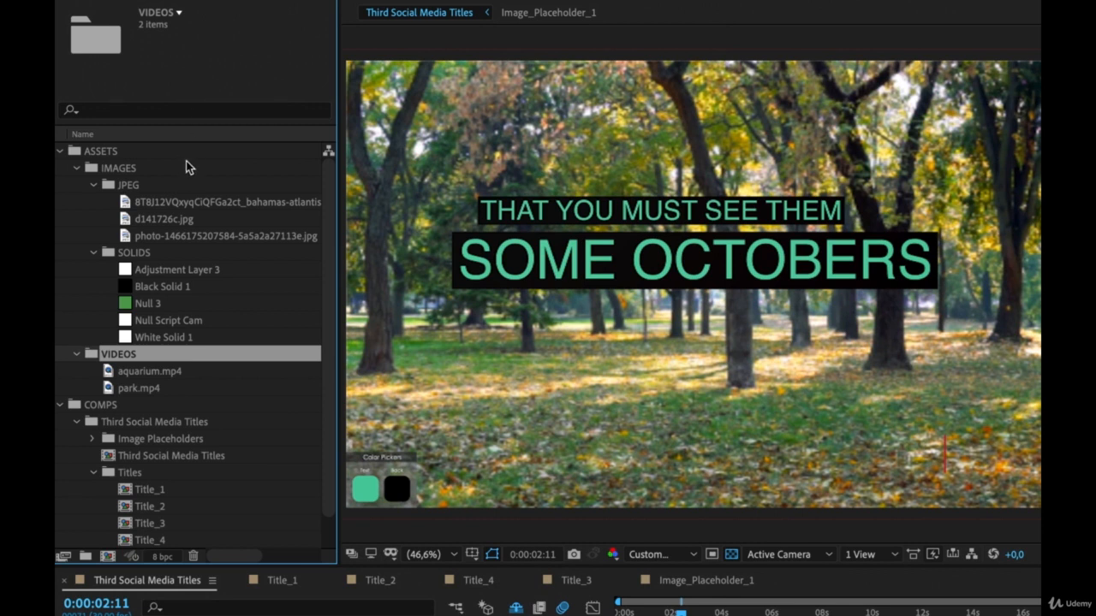
Step: Inspect the details of aquarium.mp4 and the bahamas-atlantis JPEG, and switch to the Selection tool
click(194, 372)
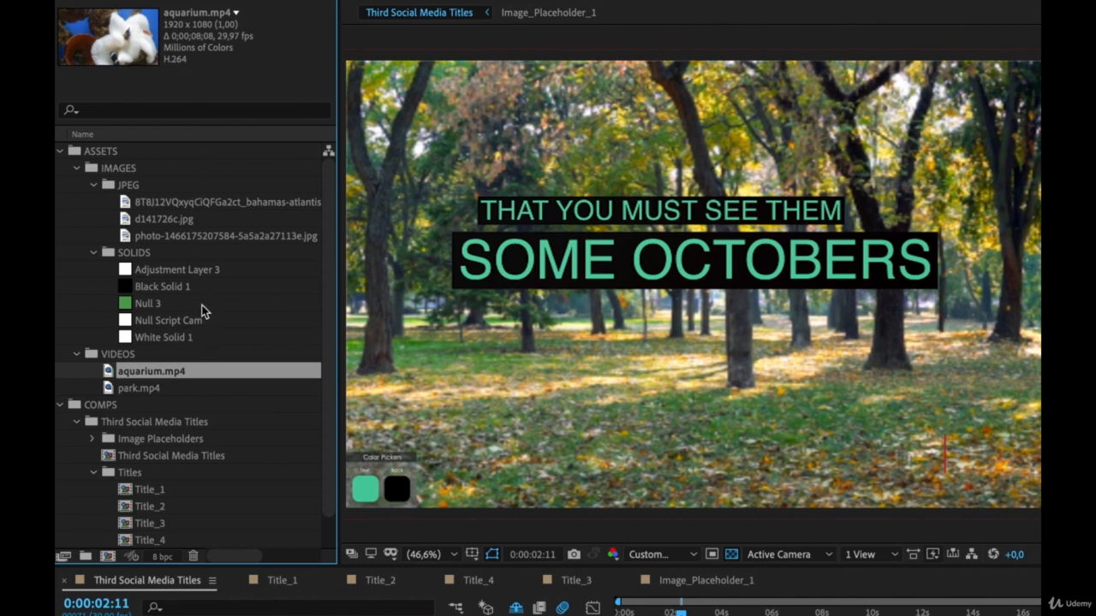
click(207, 207)
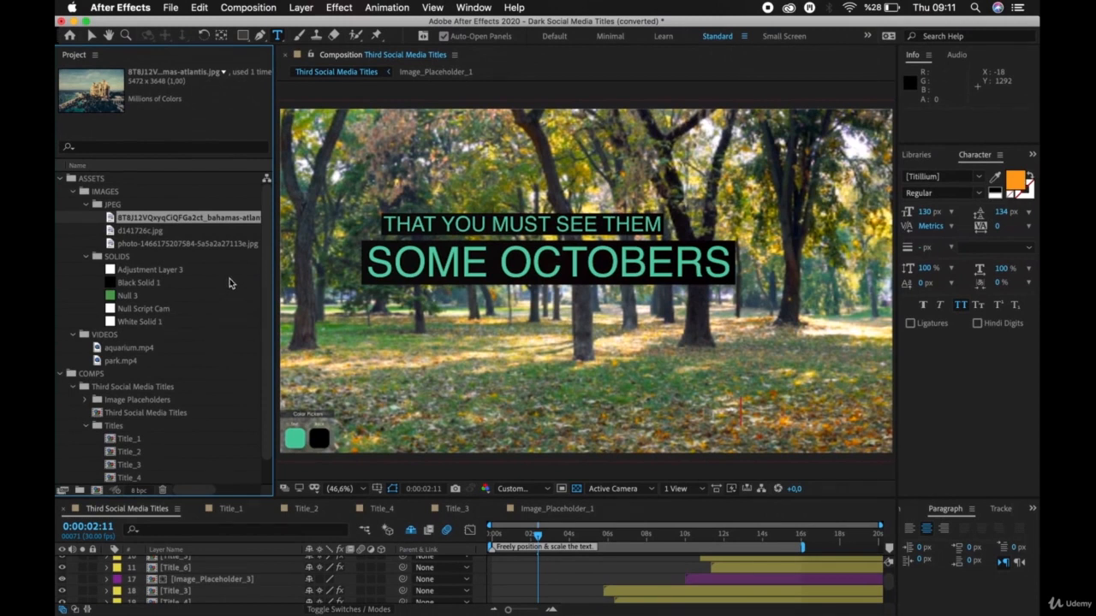
key(v)
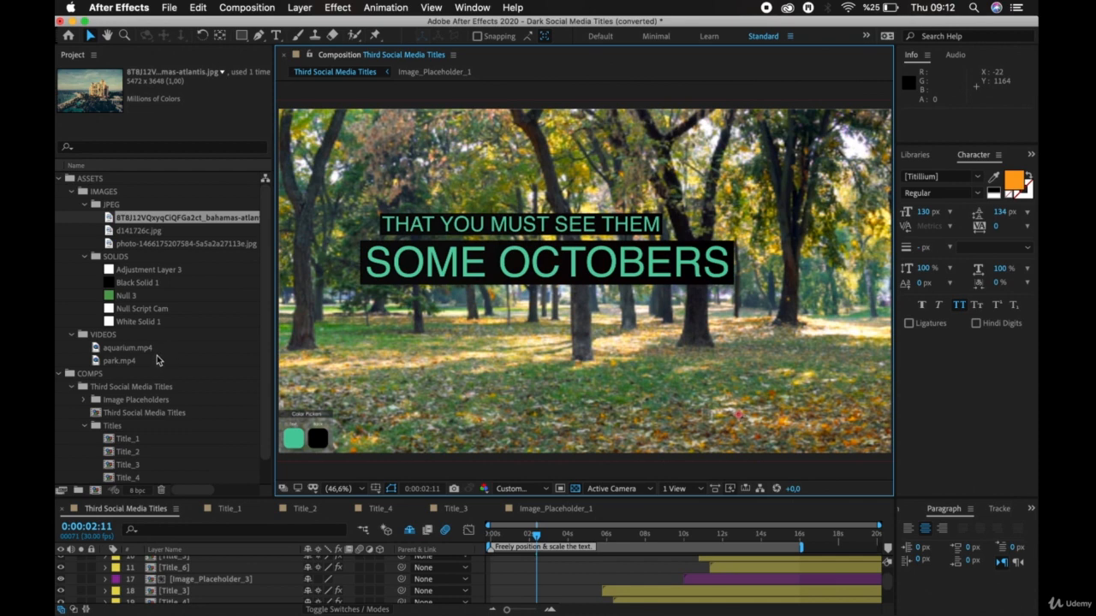
Step: Reveal the source file of park.mp4 in Finder and look at its VIDEO folder
click(157, 359)
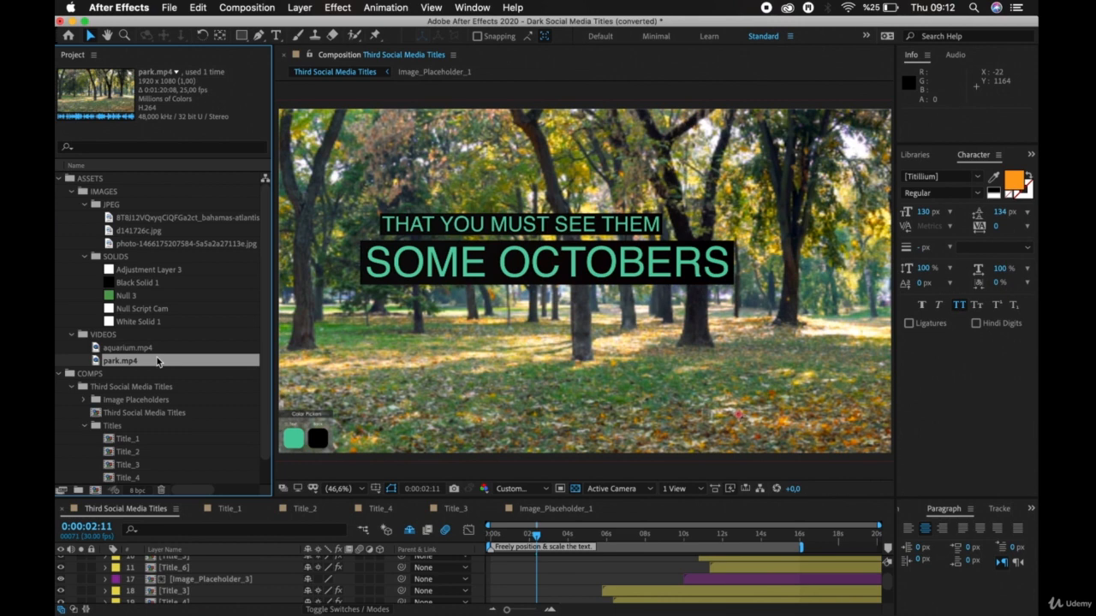
right_click(156, 361)
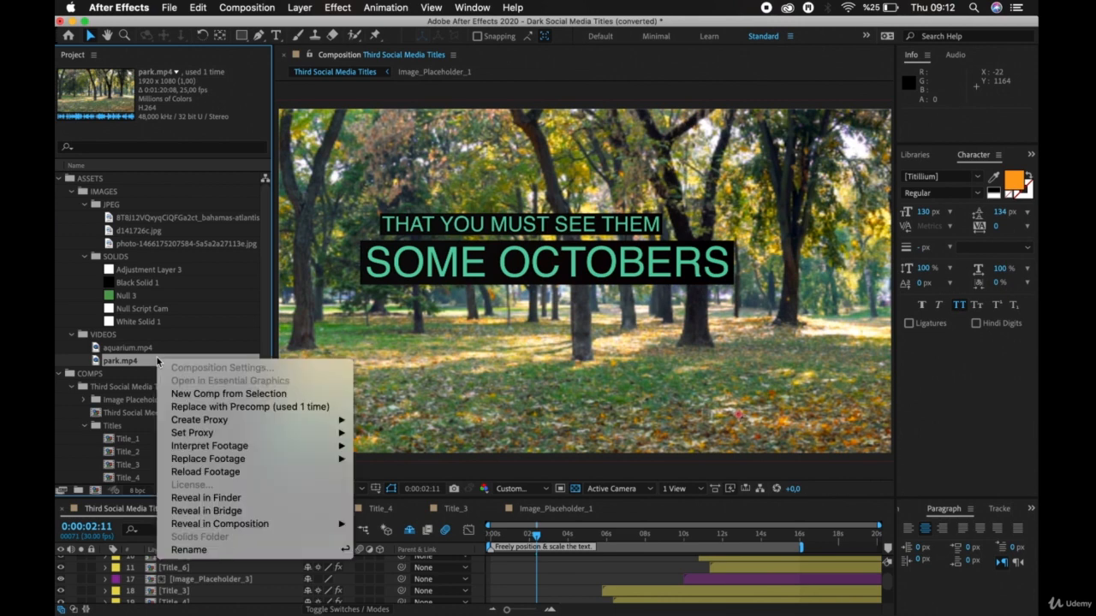
mouse_move(200, 437)
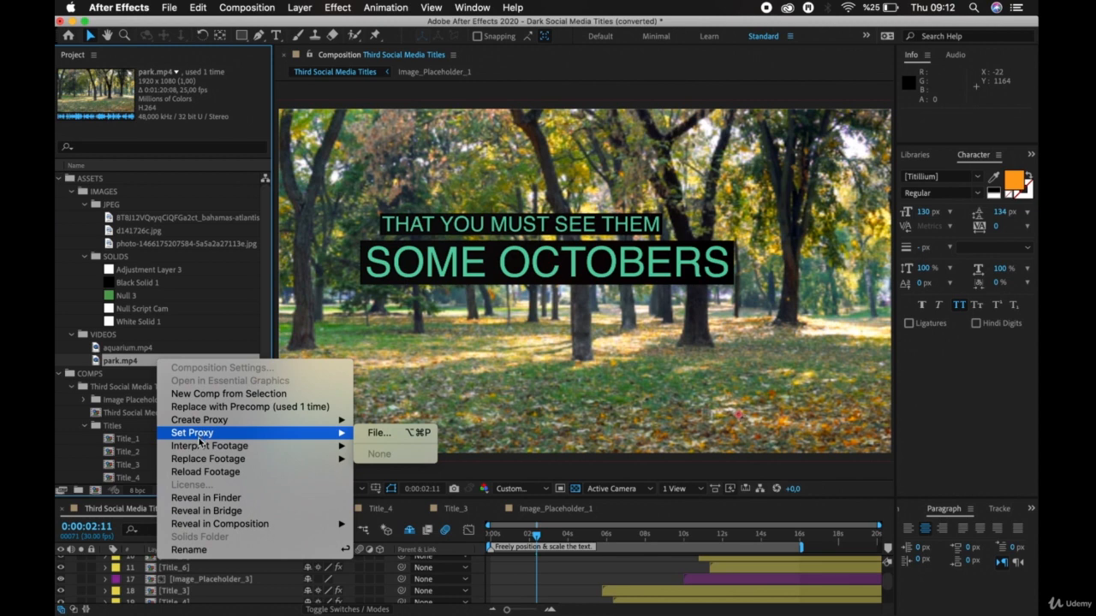
click(206, 497)
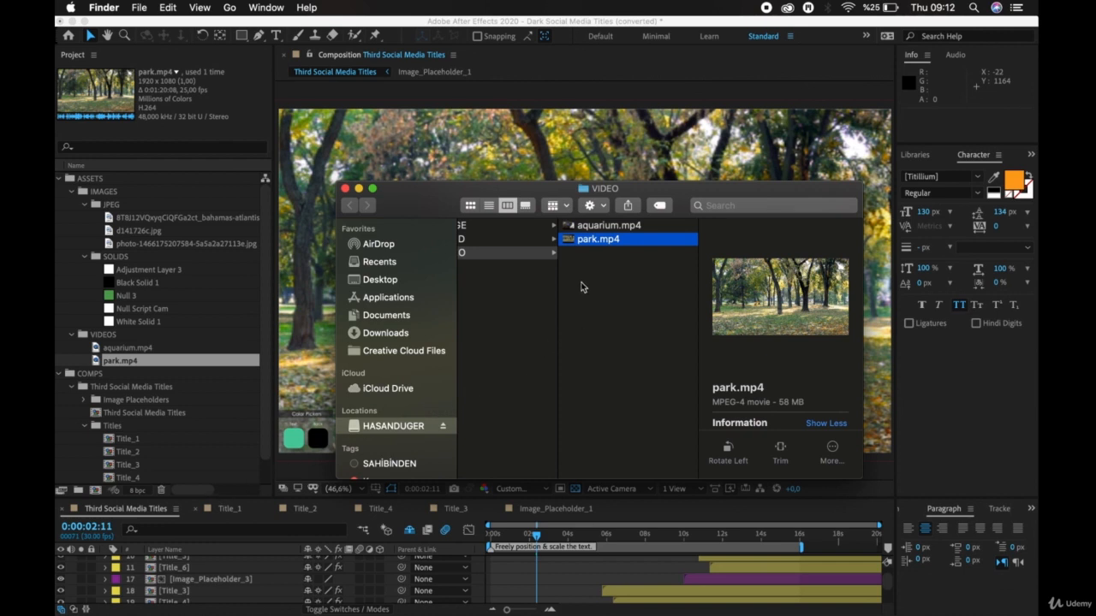
scroll(579, 289, left, 3)
scroll(584, 293, left, 3)
scroll(584, 292, right, 5)
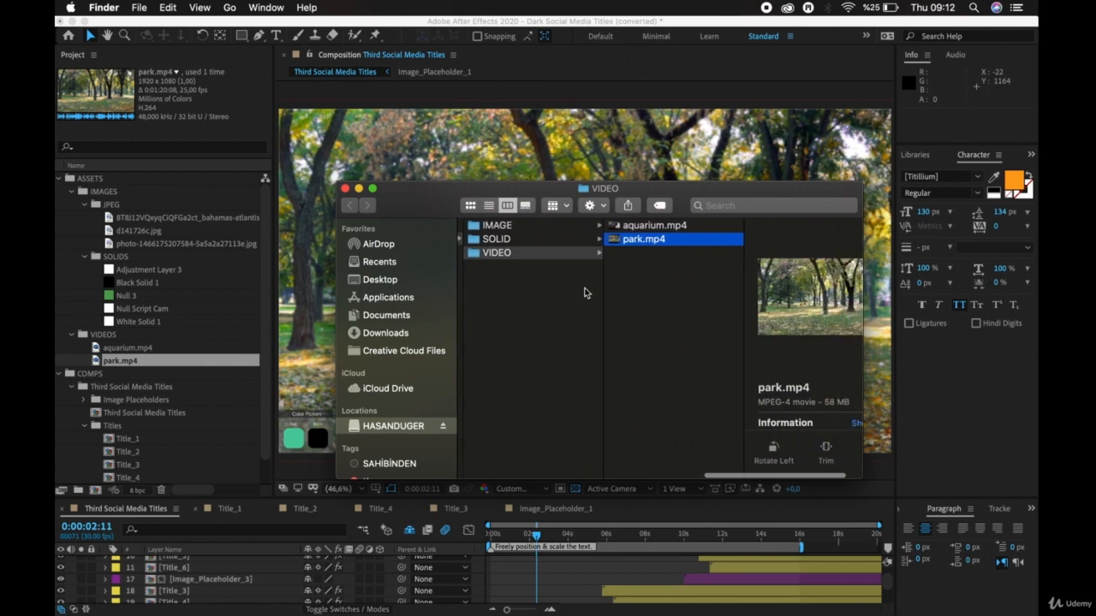
scroll(659, 266, right, 3)
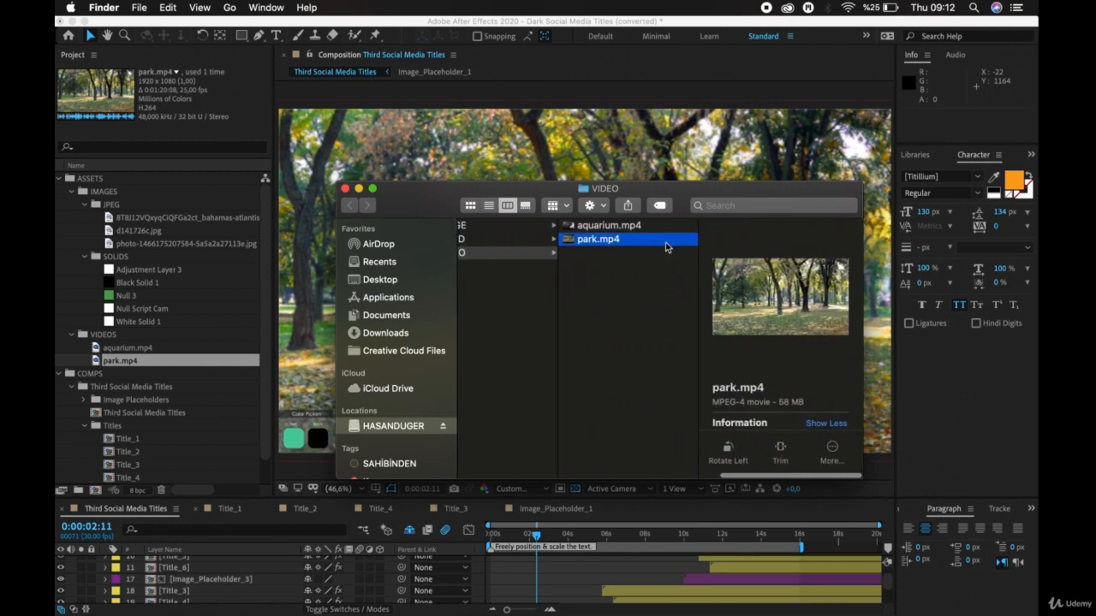
Step: Rename the park.mp4 source file to parkx.mp4, return to After Effects and dismiss the warning
key(Return)
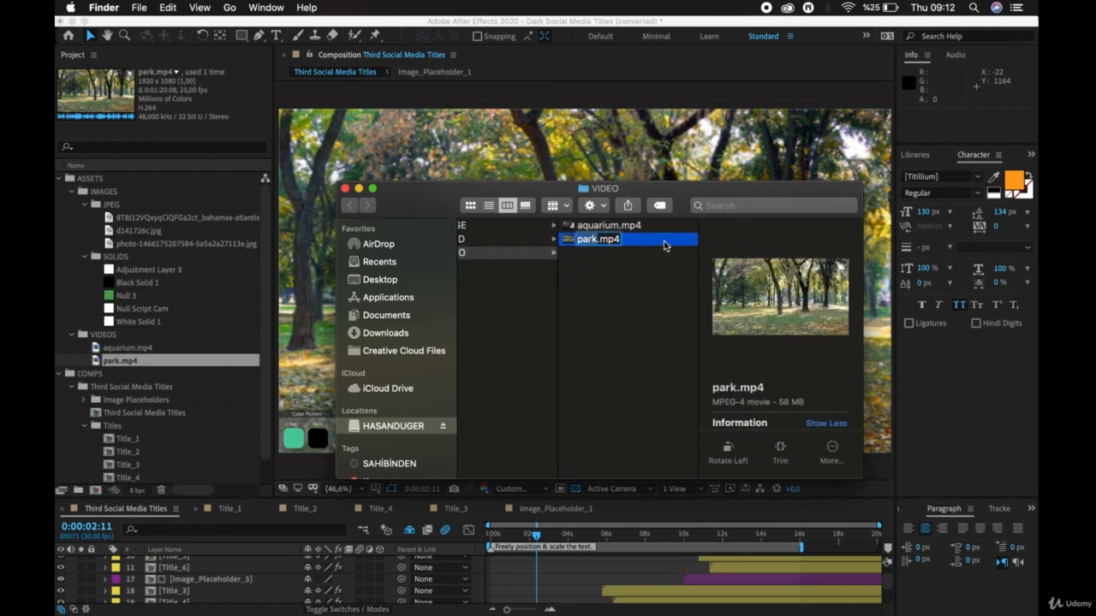
text(x)
key(Return)
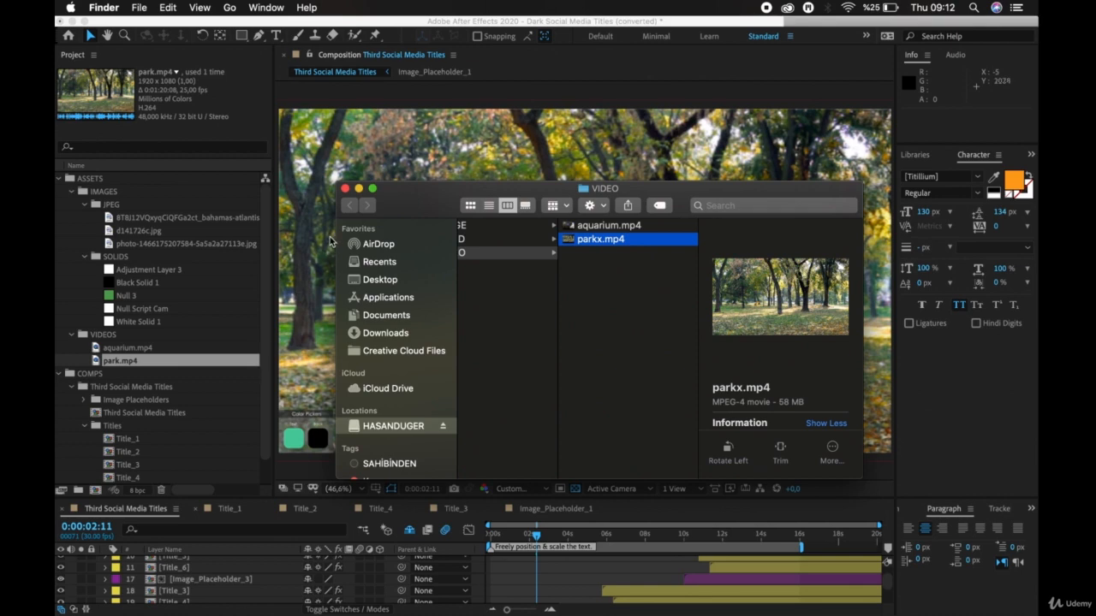
click(188, 296)
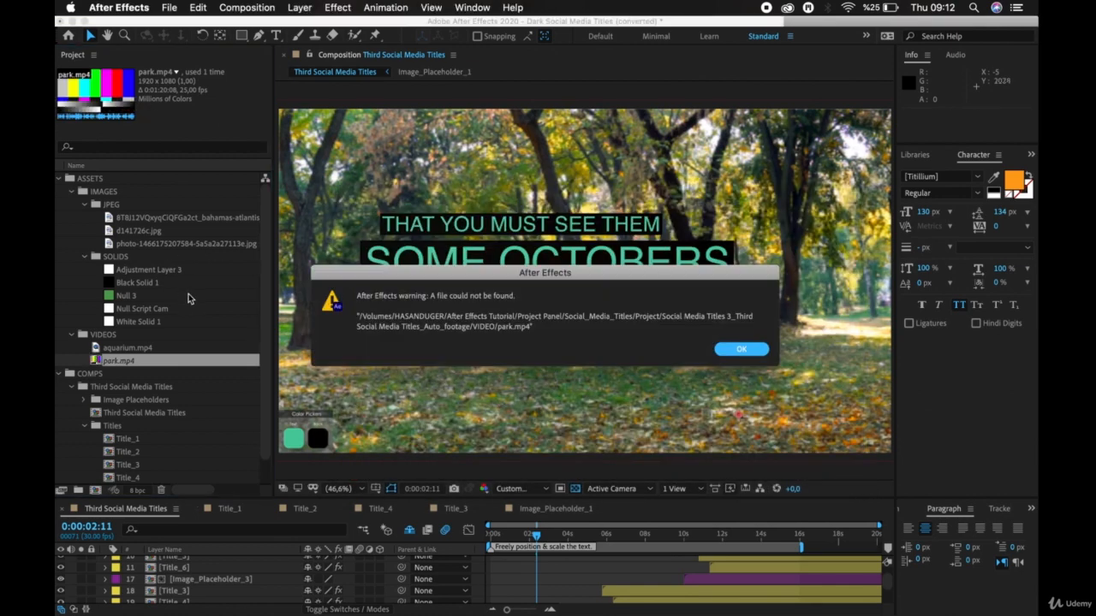
click(728, 352)
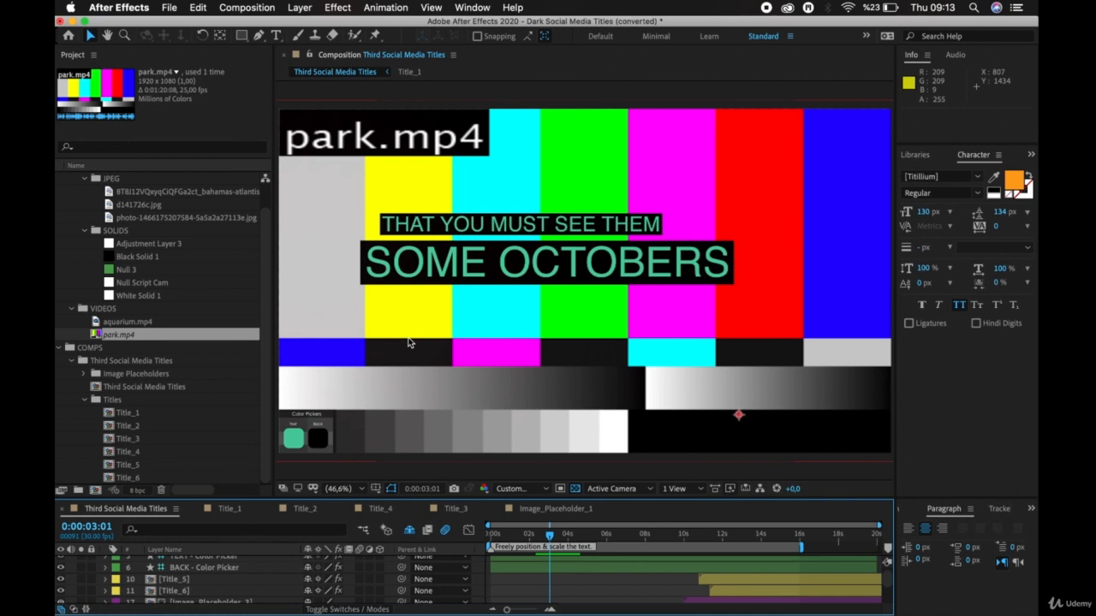
Step: Switch to Finder and rename parkx.mp4 back to park.mp4 in the VIDEO folder
key(super+Tab)
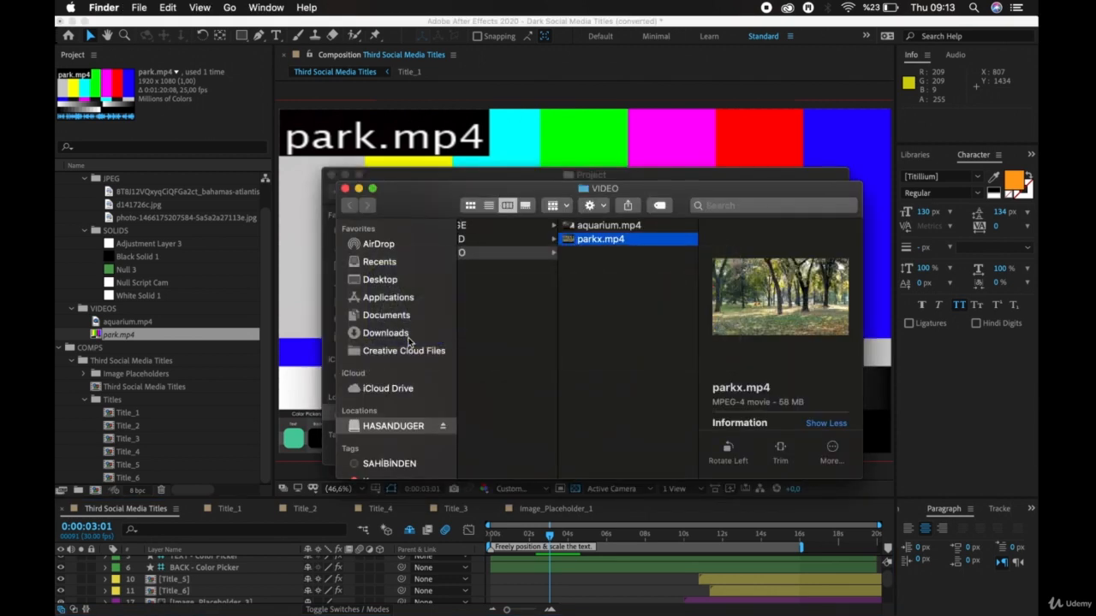
key(Return)
click(602, 239)
key(BackSpace)
key(Return)
click(462, 344)
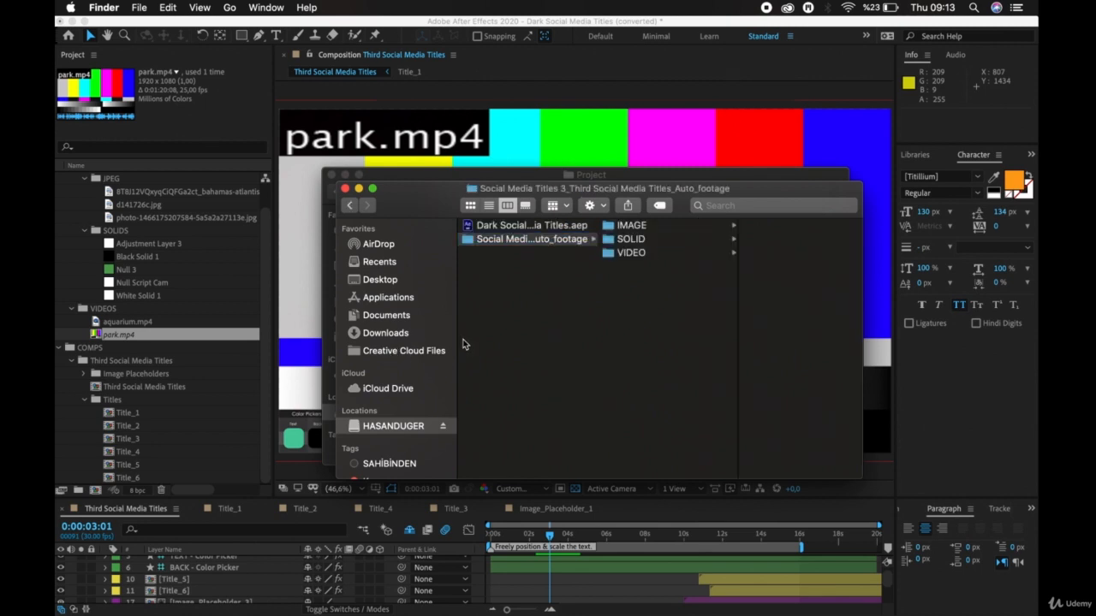
Step: Return to After Effects and reload the park.mp4 footage in the project
click(164, 321)
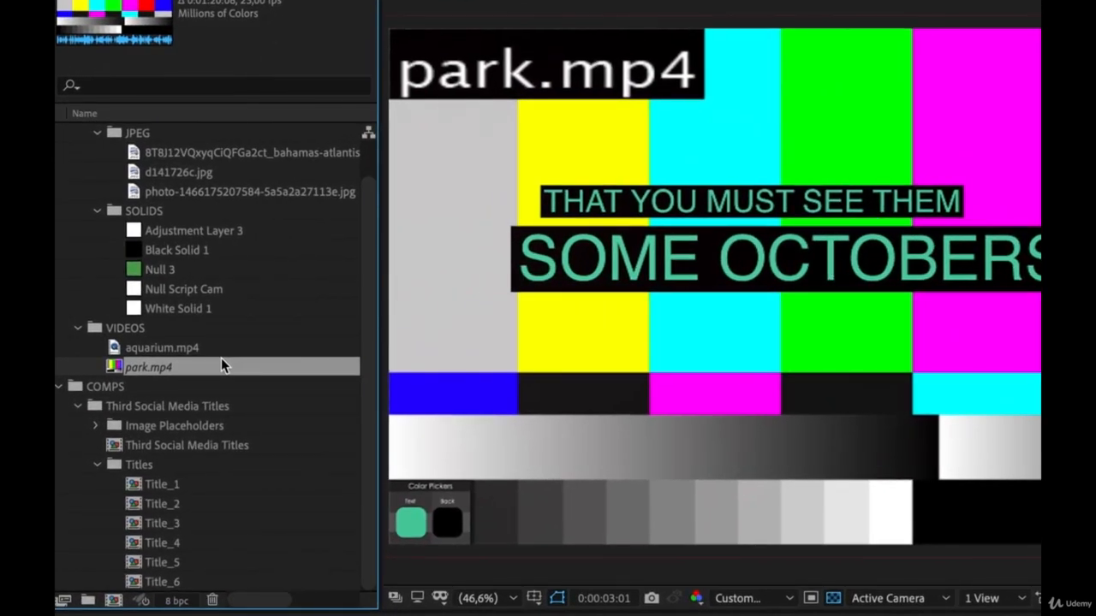
right_click(221, 361)
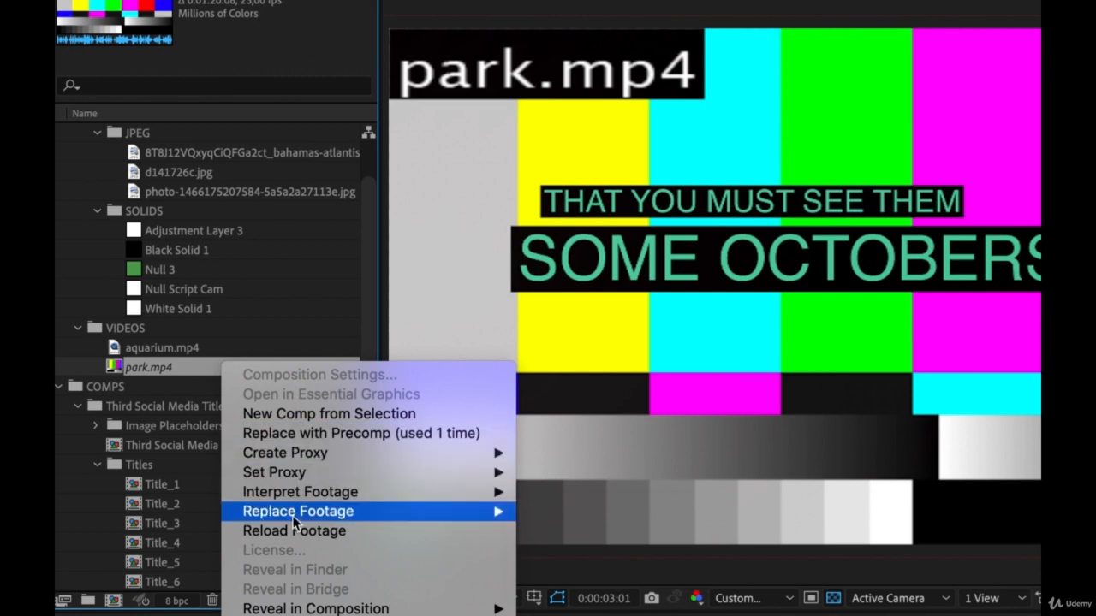
click(294, 529)
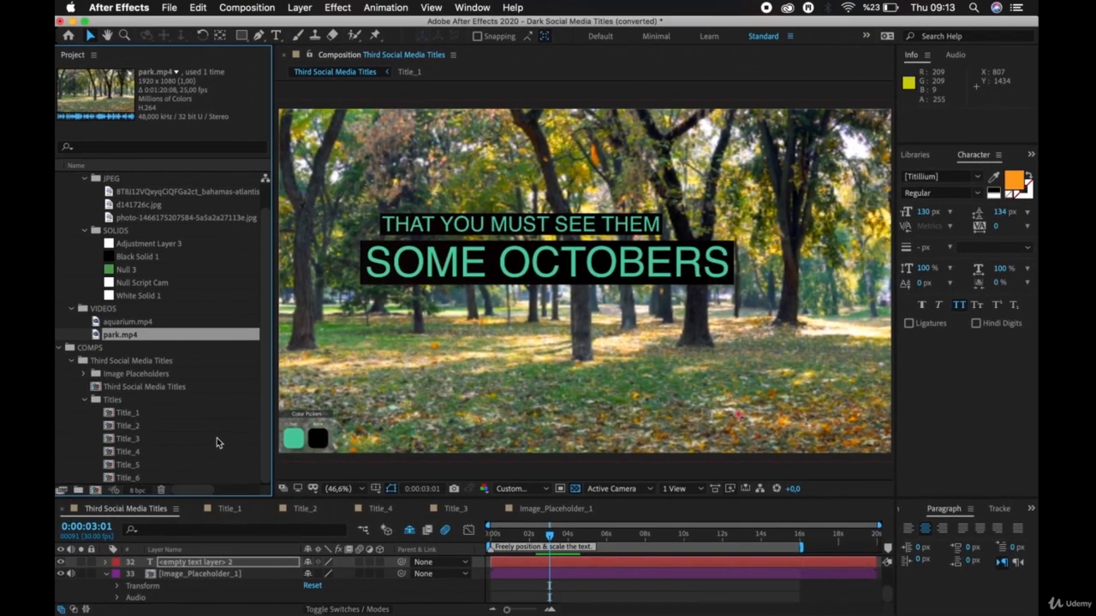
Step: Preview the Third Social Media Titles composition from its start to check the park footage
drag(97, 338, 436, 315)
key(space)
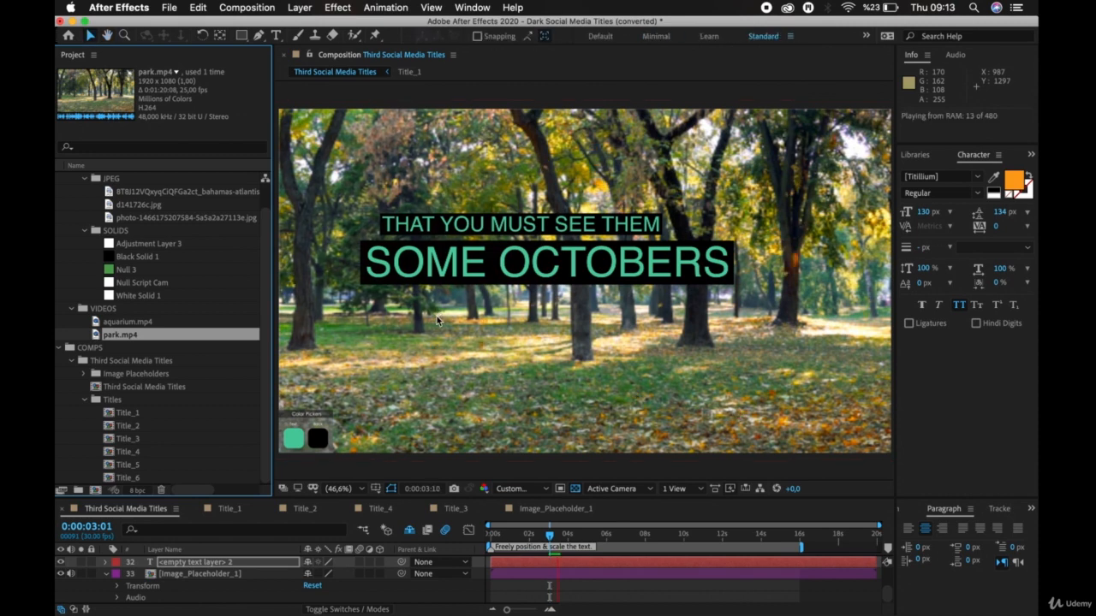
click(494, 534)
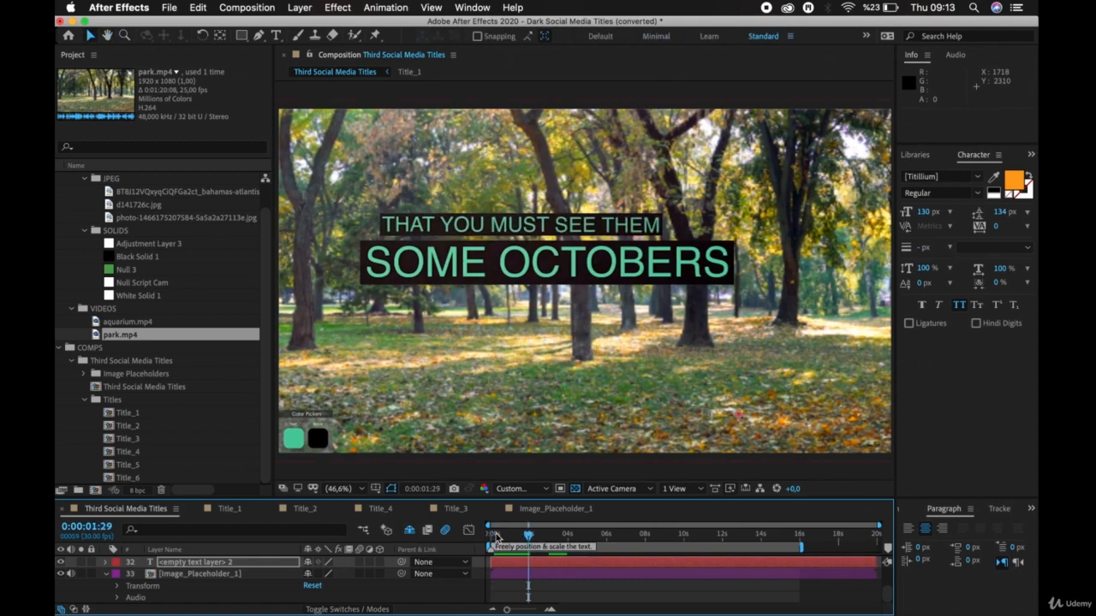
Step: Reveal the park.mp4 footage's source file in Finder again
right_click(179, 336)
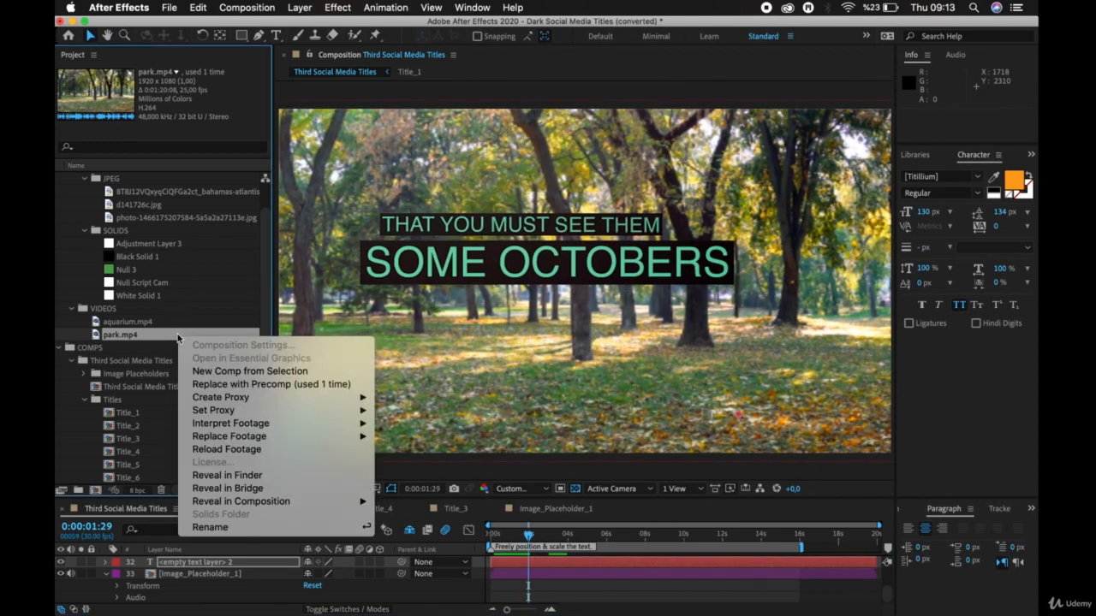
click(227, 475)
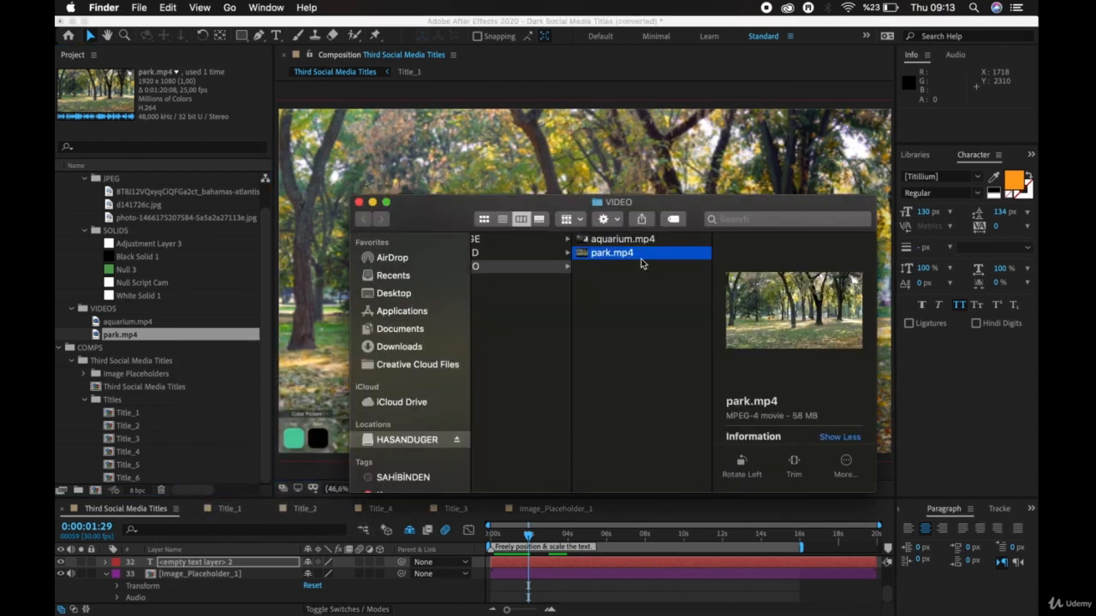
Step: Move park.mp4 out of the VIDEO folder into its parent folder, return to After Effects, dismiss the warning and preview the composition
drag(643, 263, 549, 324)
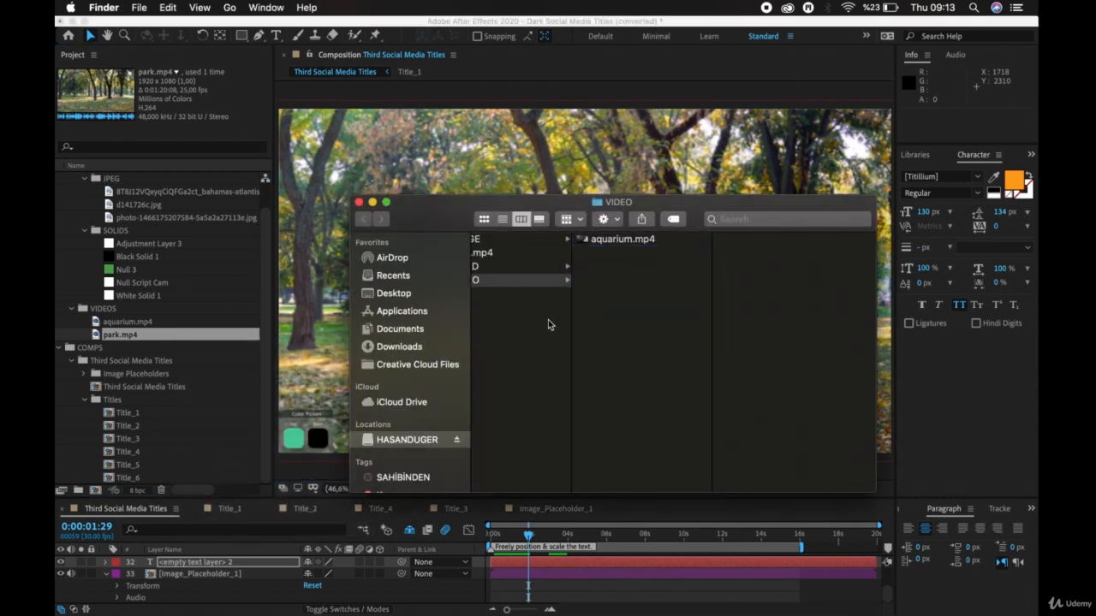
click(349, 342)
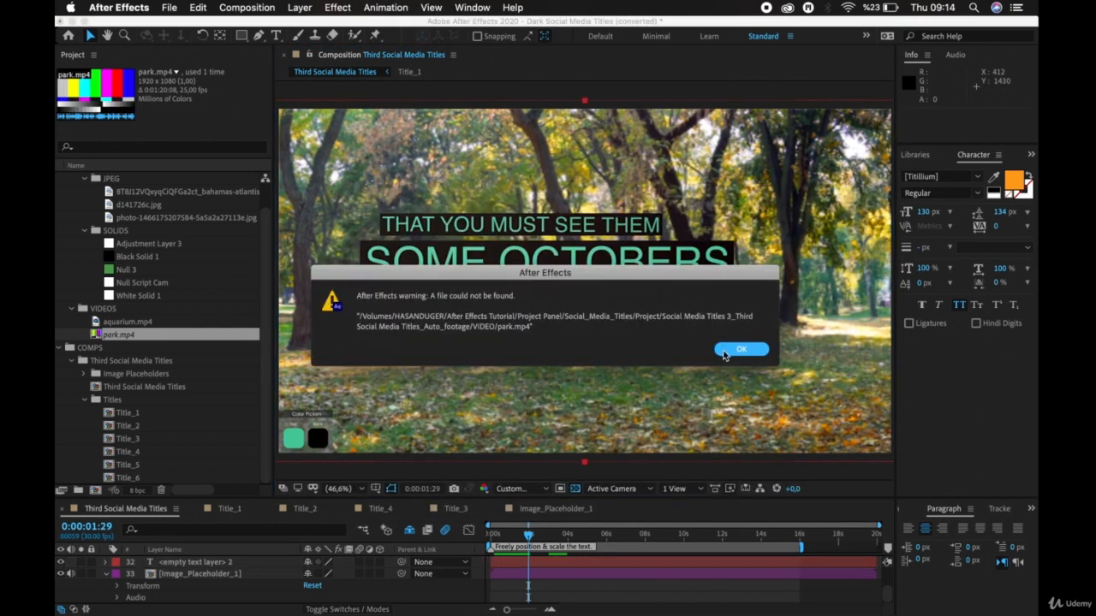
click(724, 351)
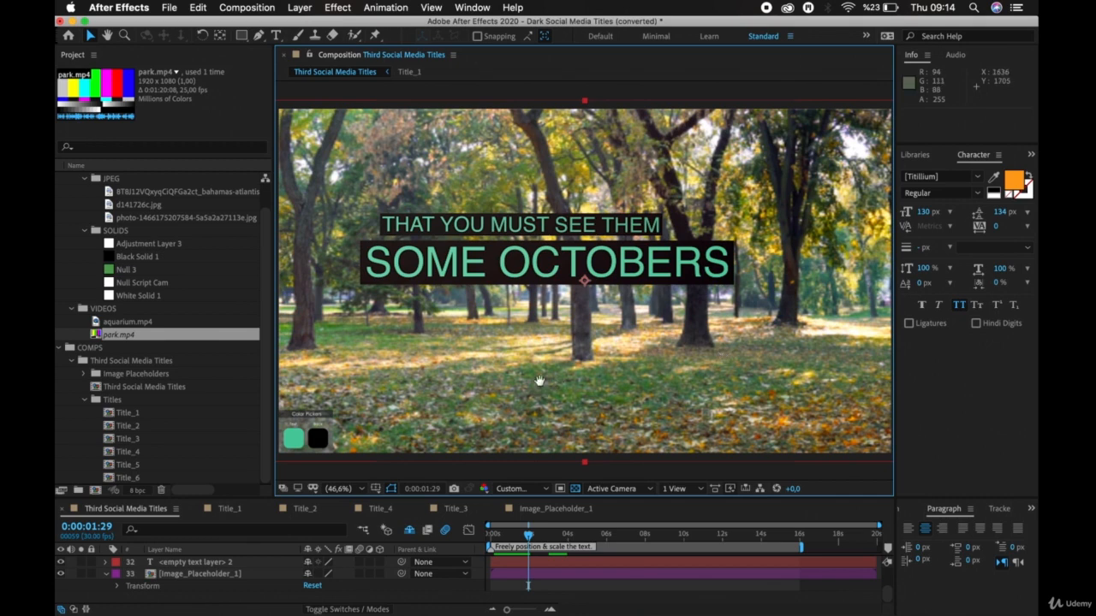
key(space)
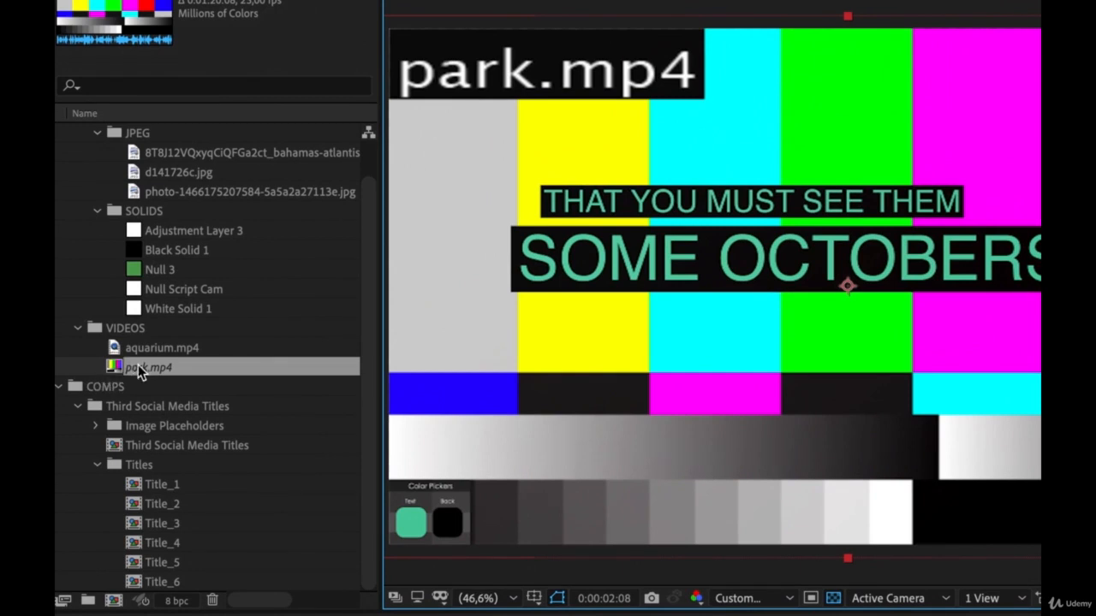
Step: Replace the missing park.mp4 footage with the park.mp4 file in the Auto_footage folder and preview the composition
right_click(138, 367)
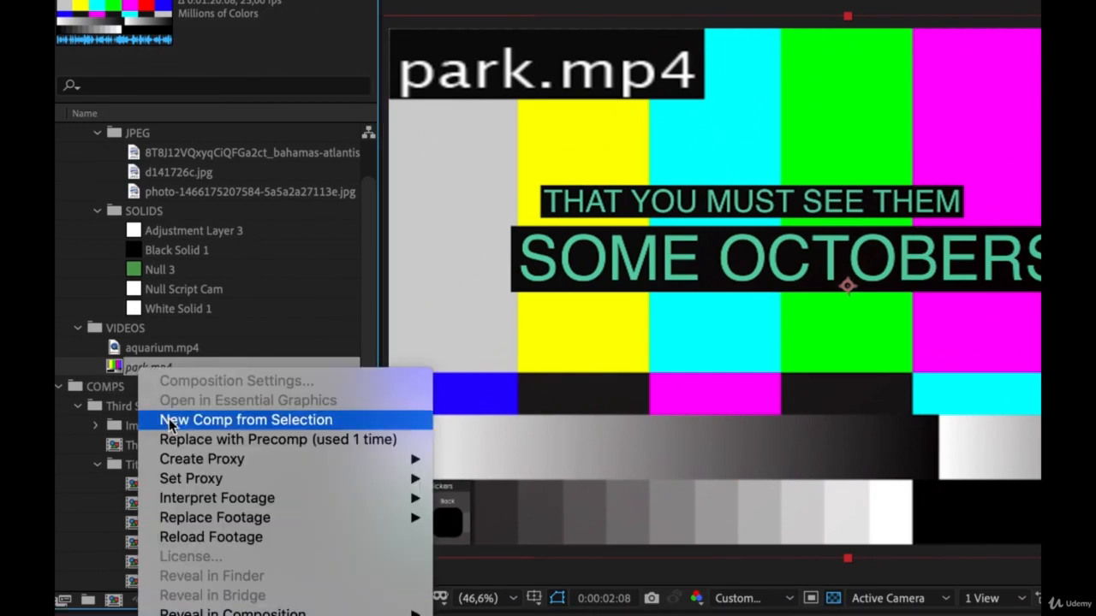
mouse_move(212, 517)
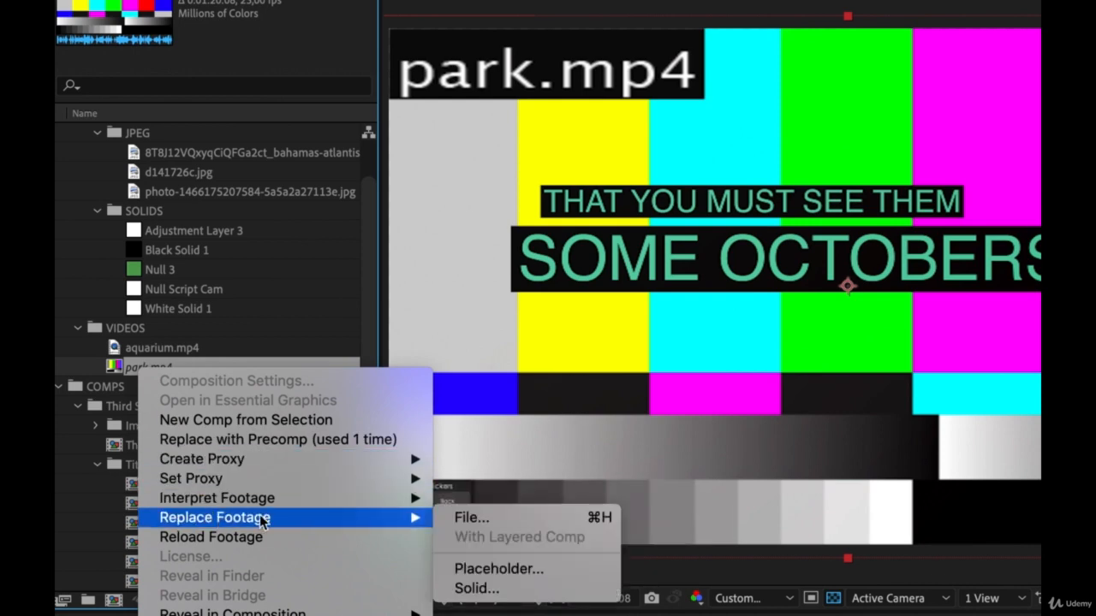
click(466, 517)
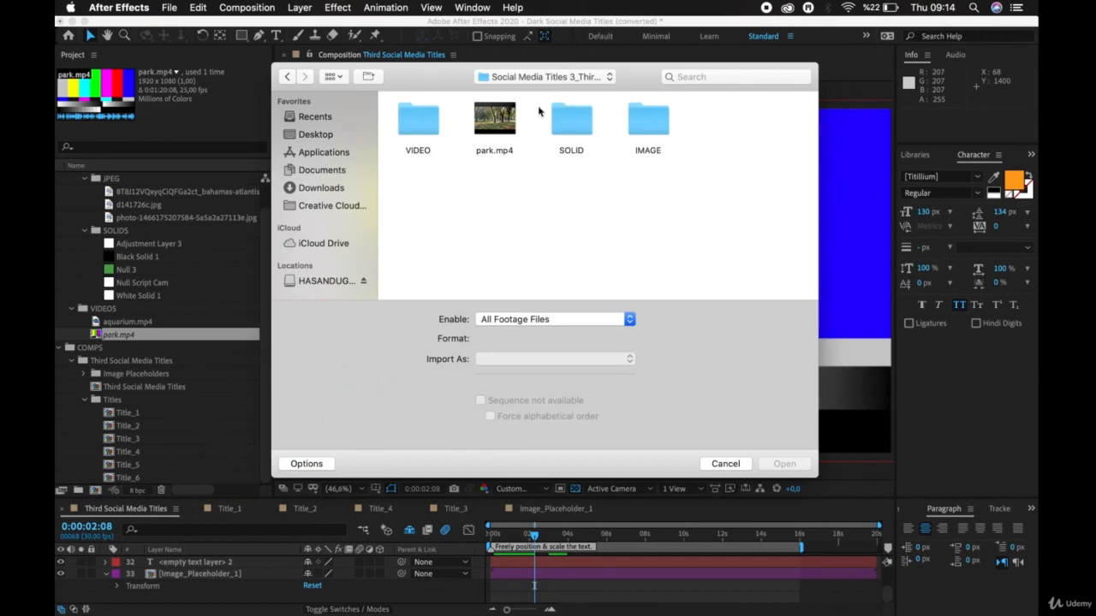
click(505, 118)
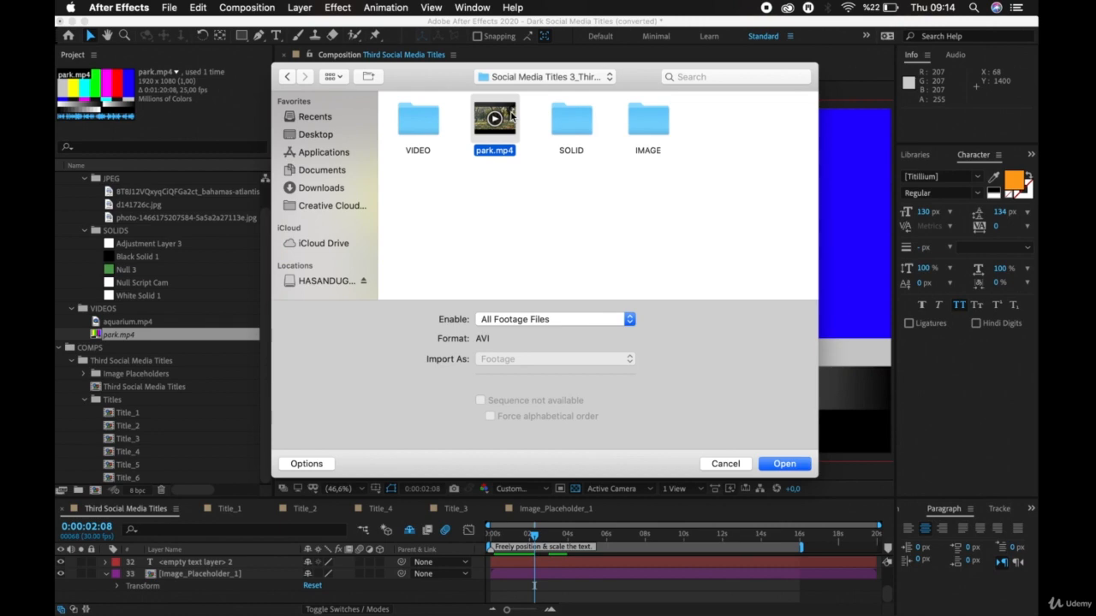
click(770, 463)
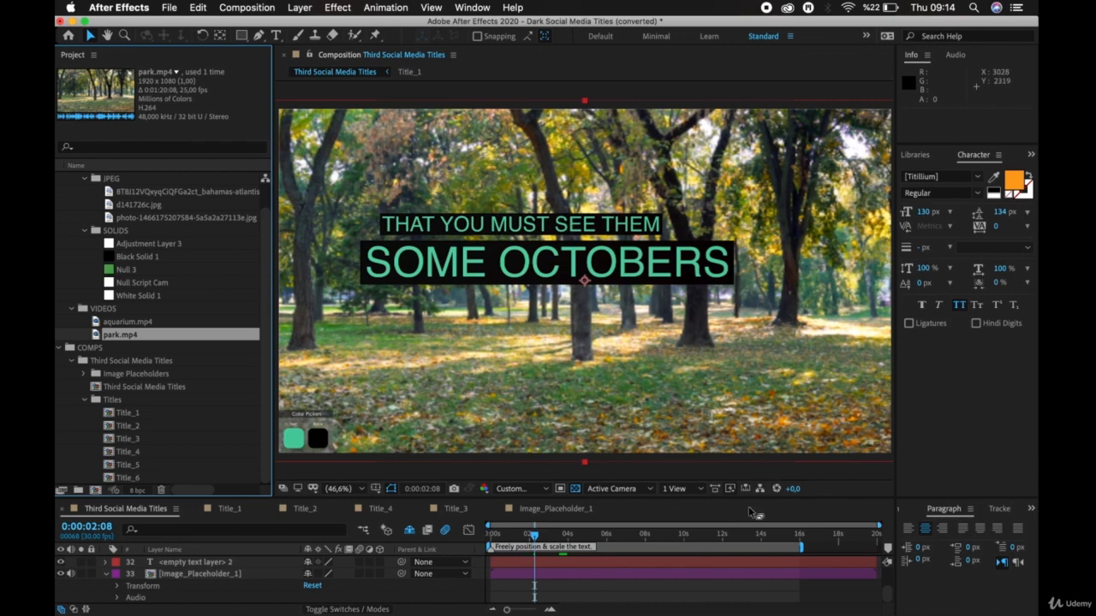
key(space)
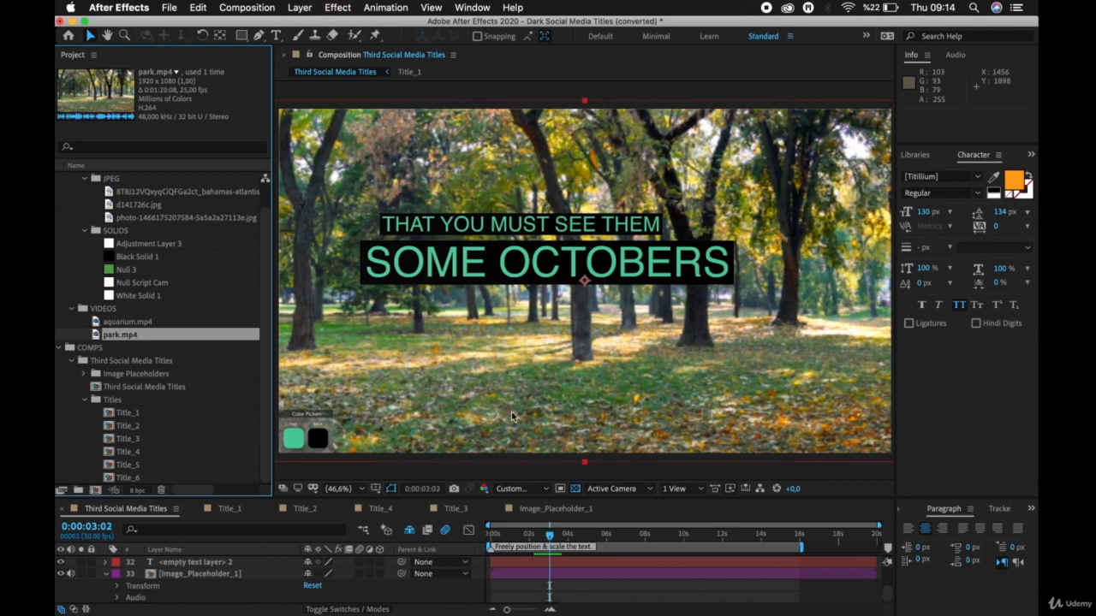
Step: Switch to Finder, move park.mp4 back into the VIDEO folder, then return to After Effects and dismiss the warning
key(super+Tab)
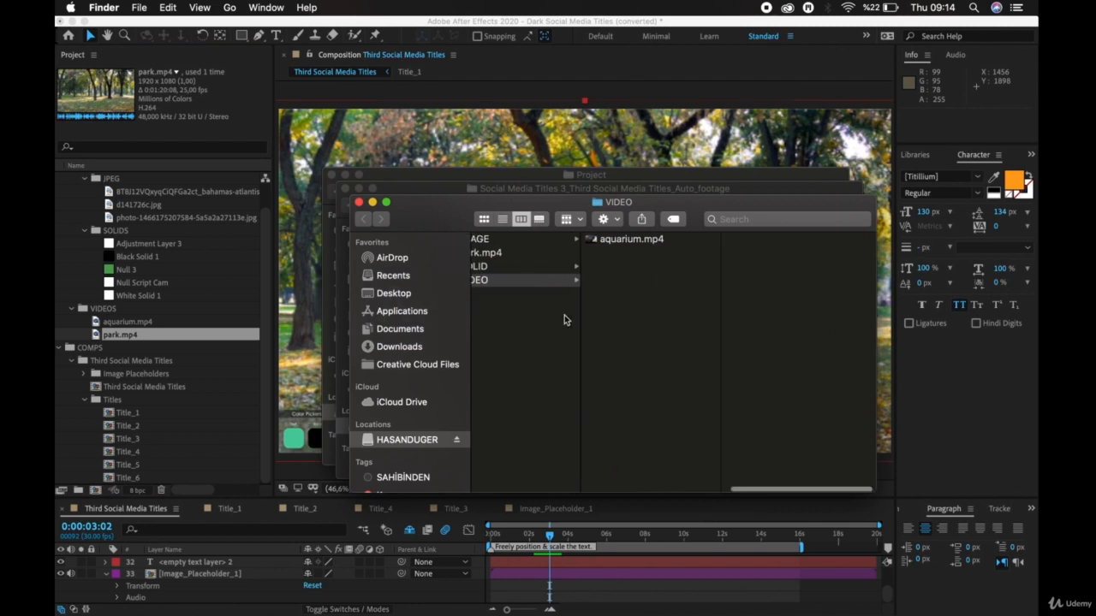
drag(530, 253, 685, 269)
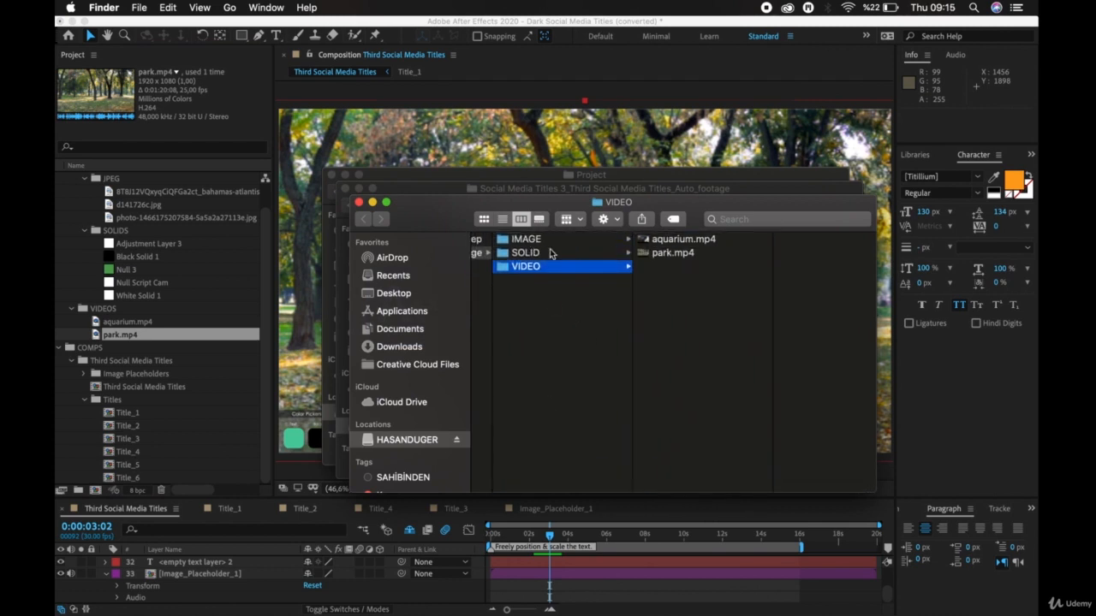
click(322, 346)
click(738, 349)
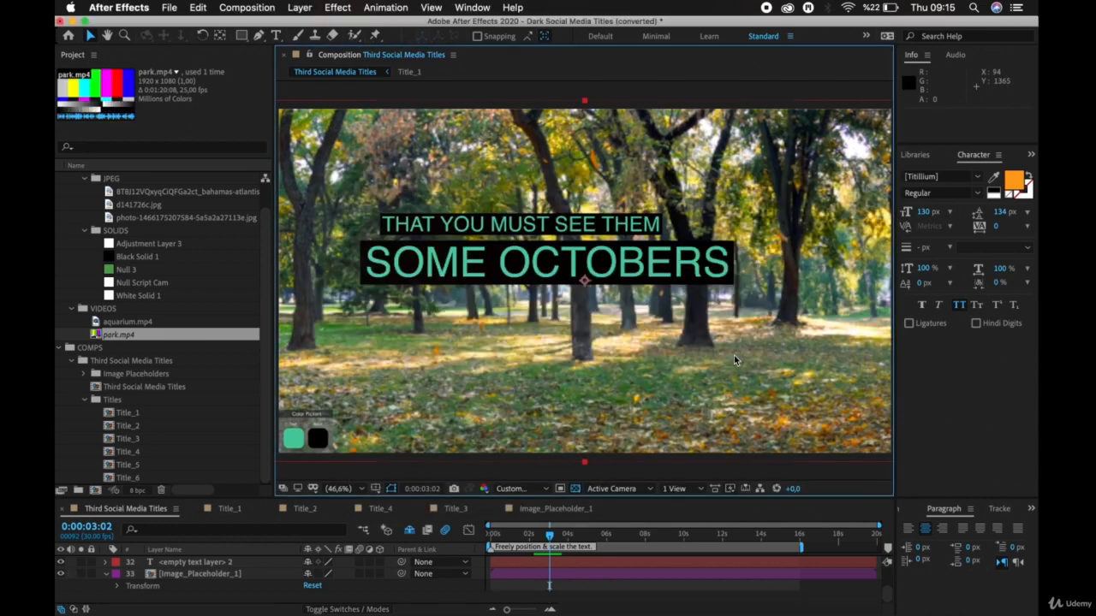
Step: Replace the missing park.mp4 footage with the park.mp4 file in the VIDEO folder and preview the composition
right_click(150, 341)
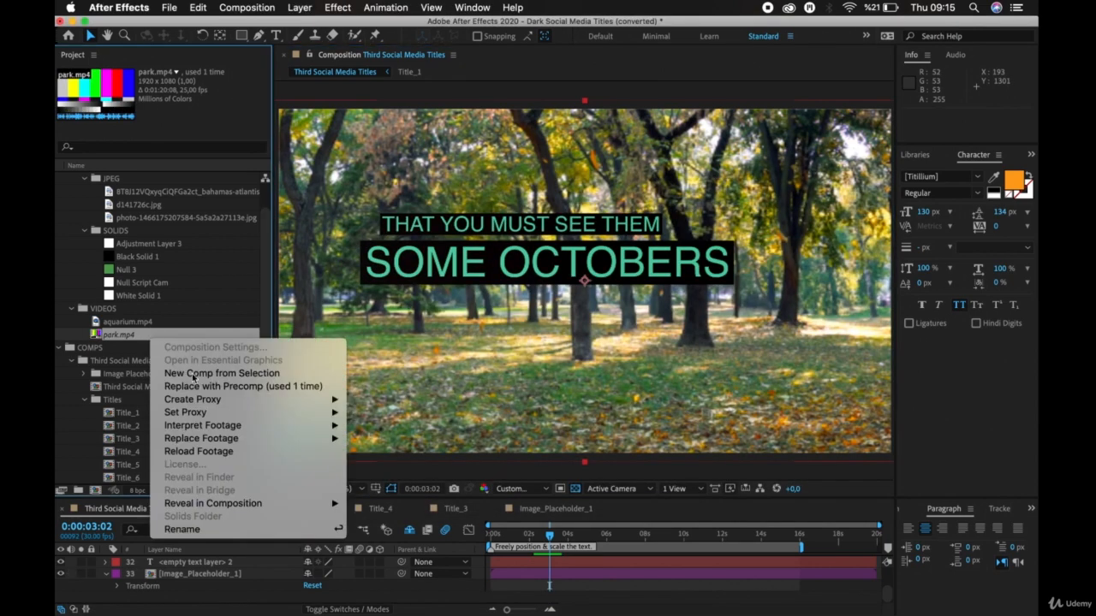
mouse_move(232, 440)
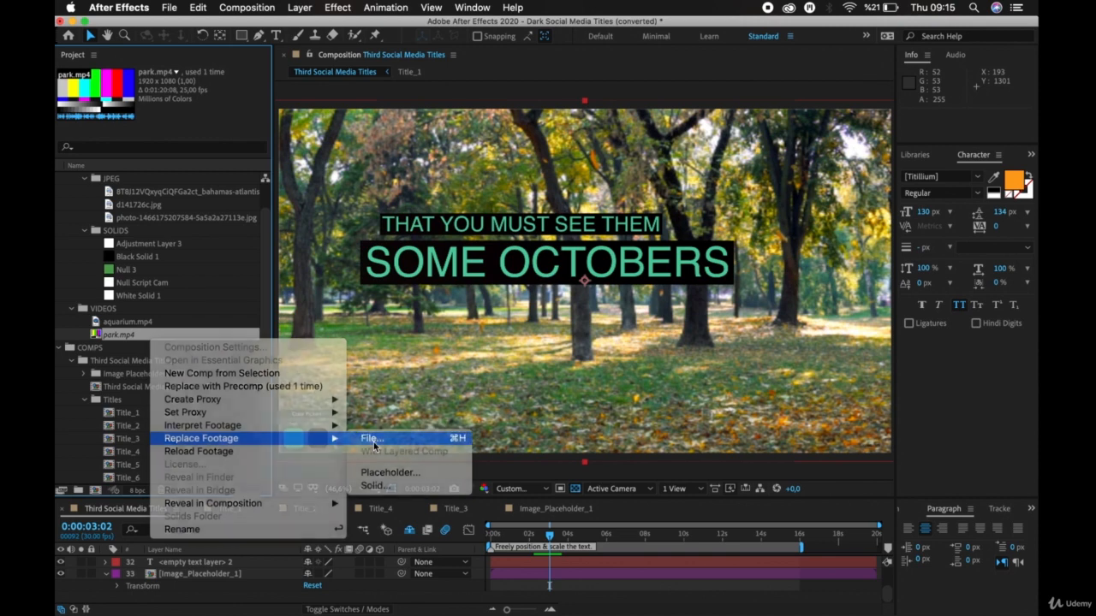
click(374, 440)
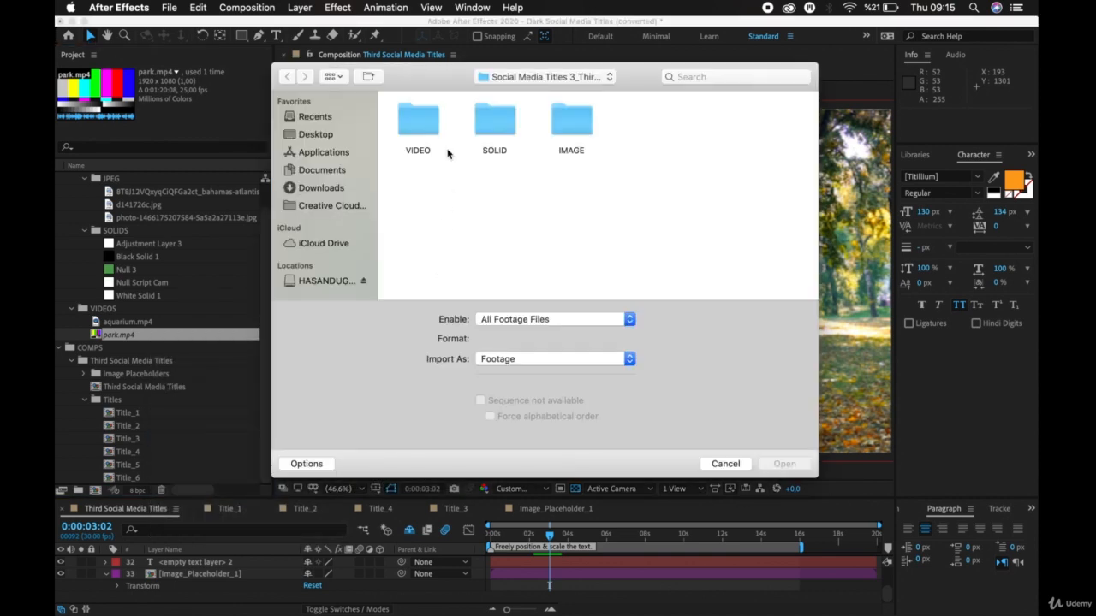
double_click(419, 120)
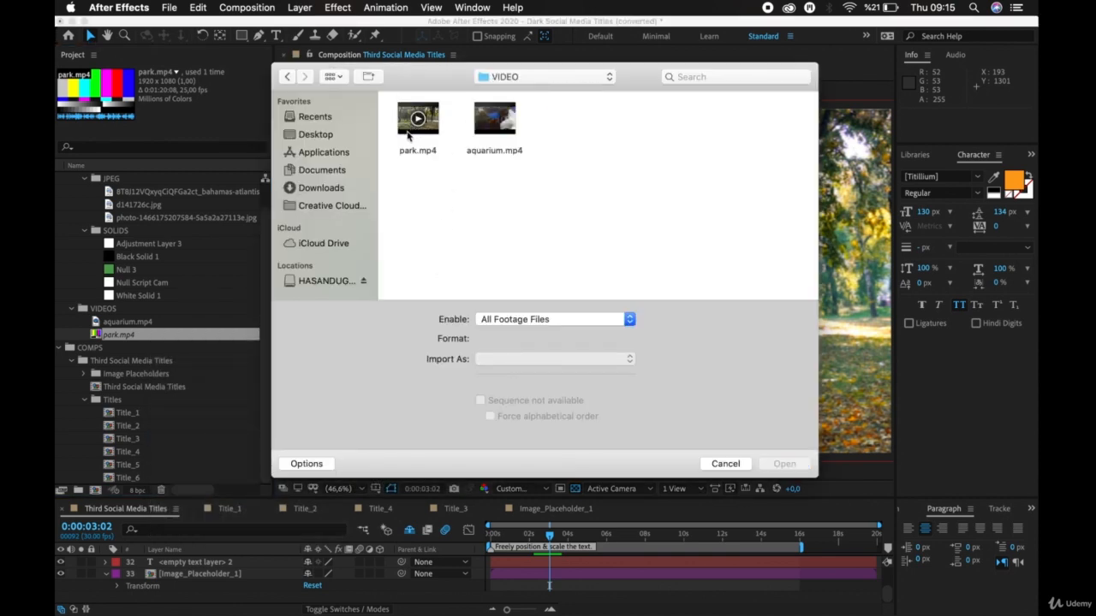
click(406, 127)
click(770, 466)
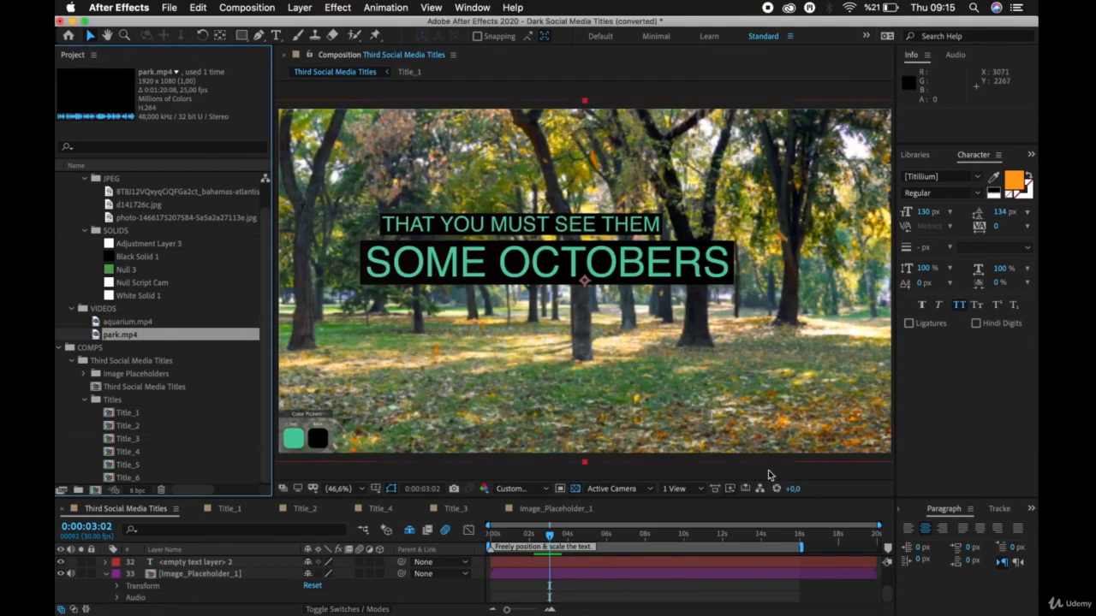
key(space)
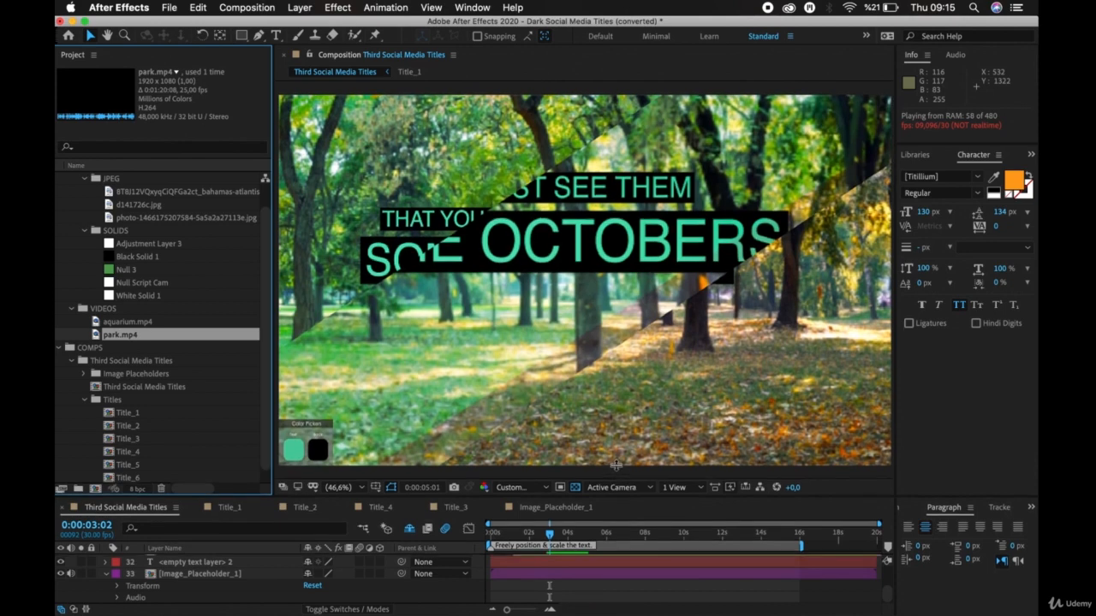
Step: Enlarge the timeline area and collapse the project's asset and composition folders down to ASSETS and COMPS
drag(615, 497, 616, 466)
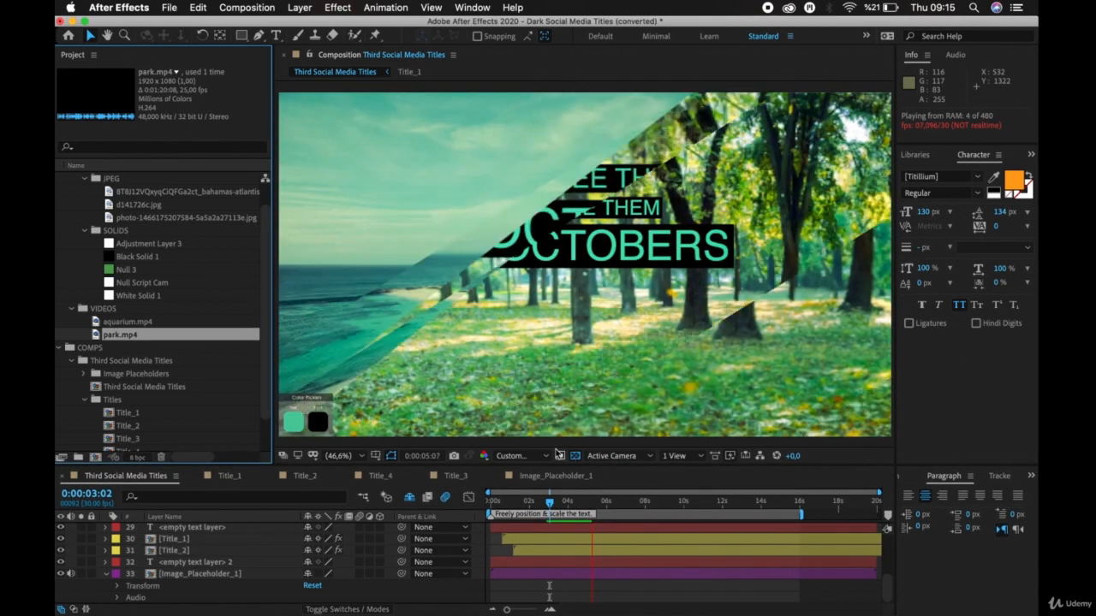
scroll(143, 314, up, 2)
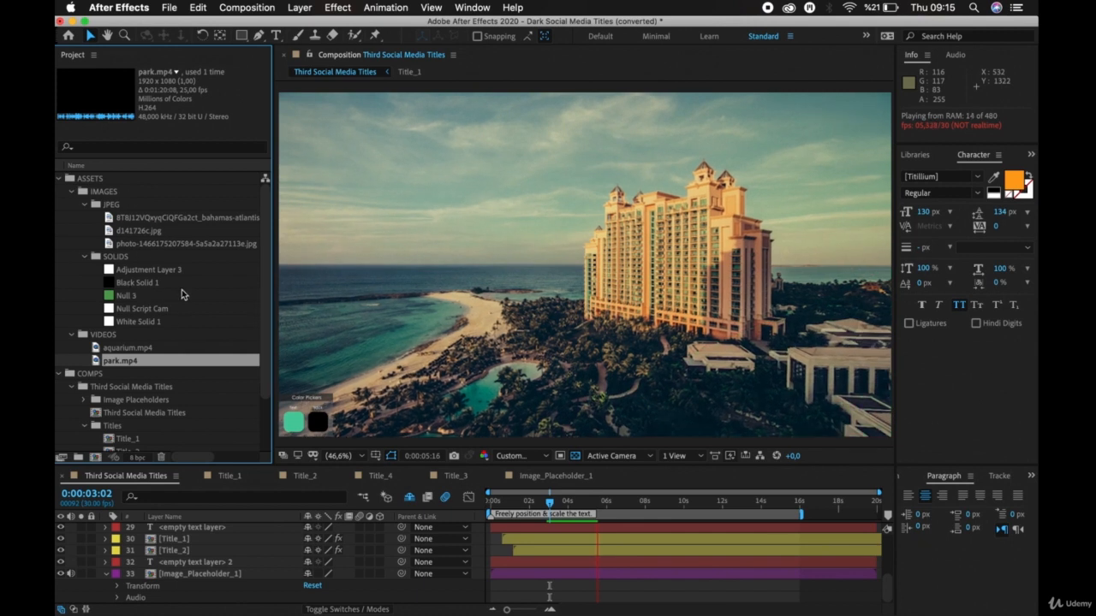
click(83, 204)
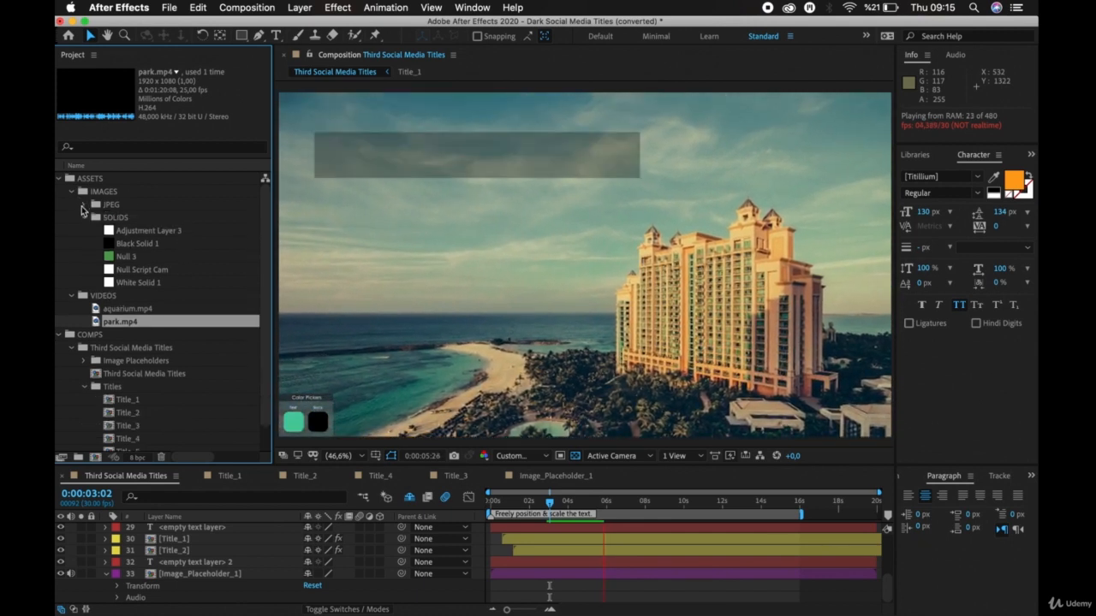
click(84, 217)
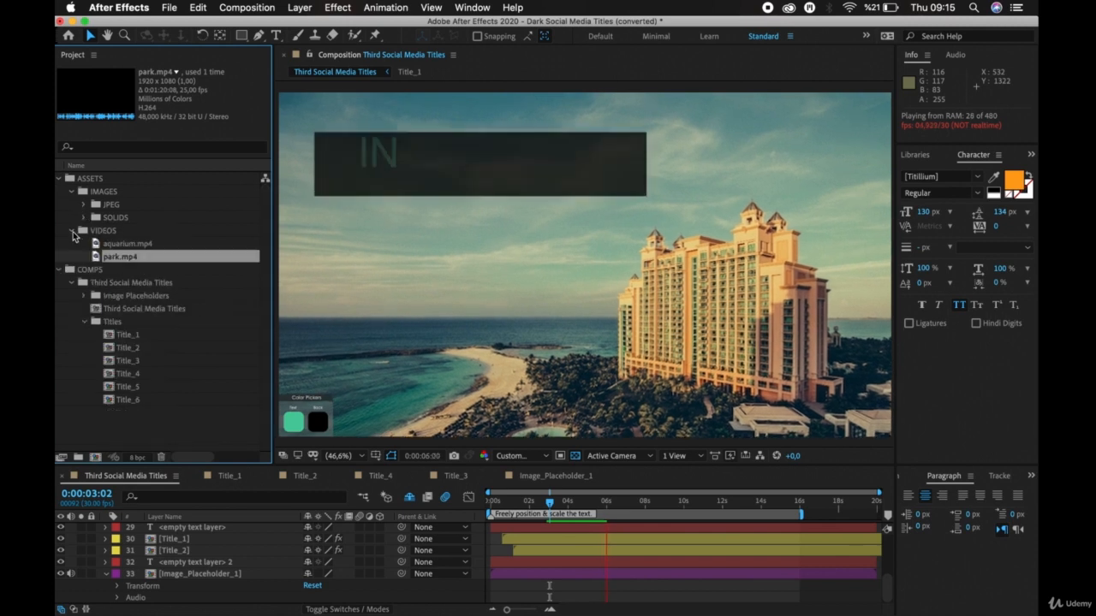
click(73, 232)
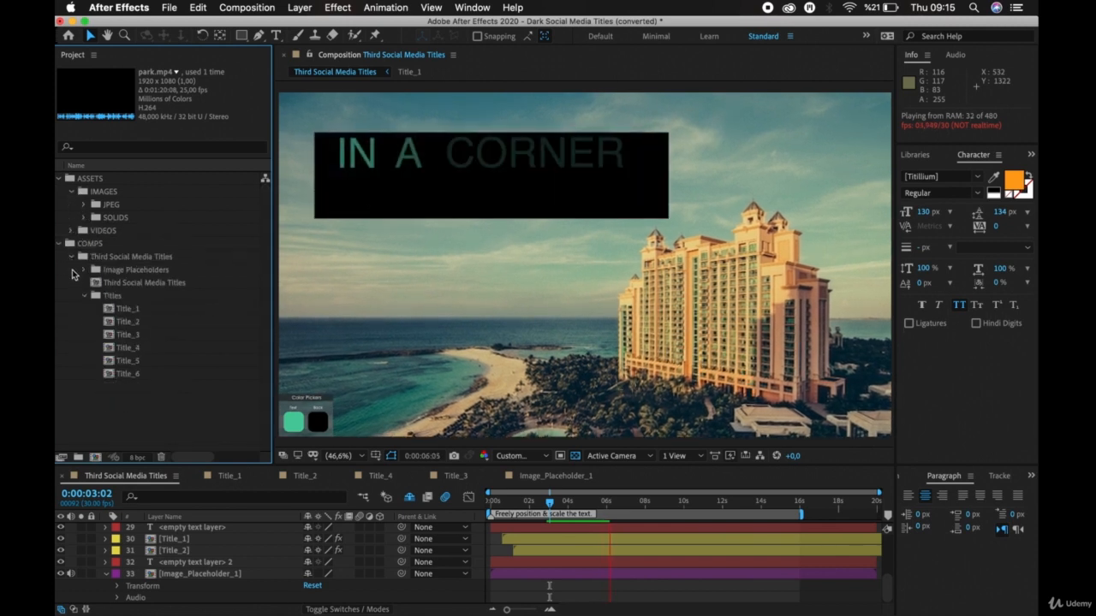
click(83, 295)
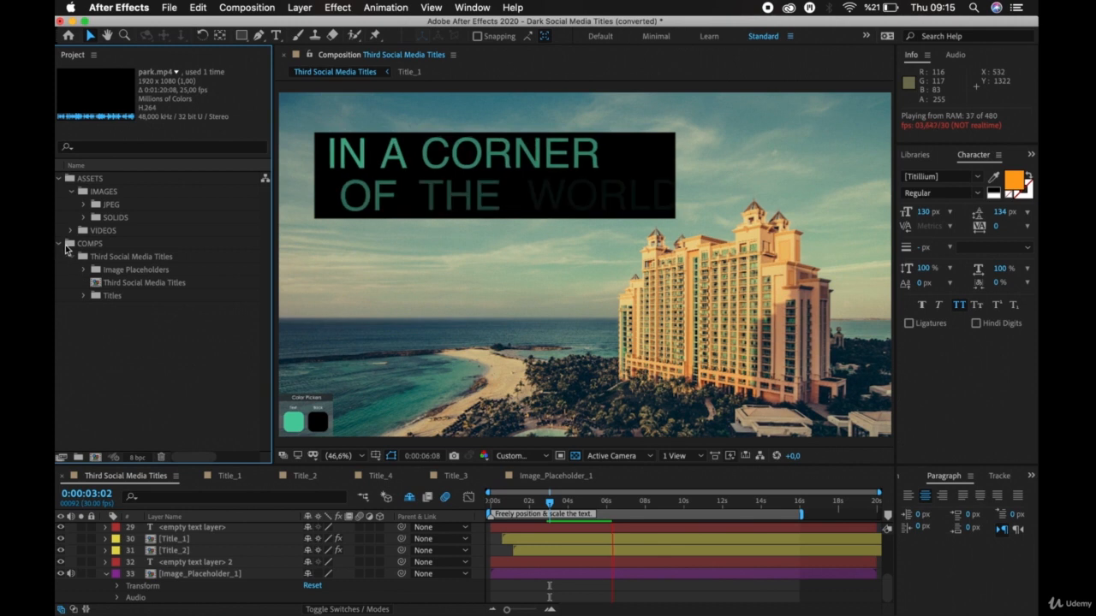
click(60, 244)
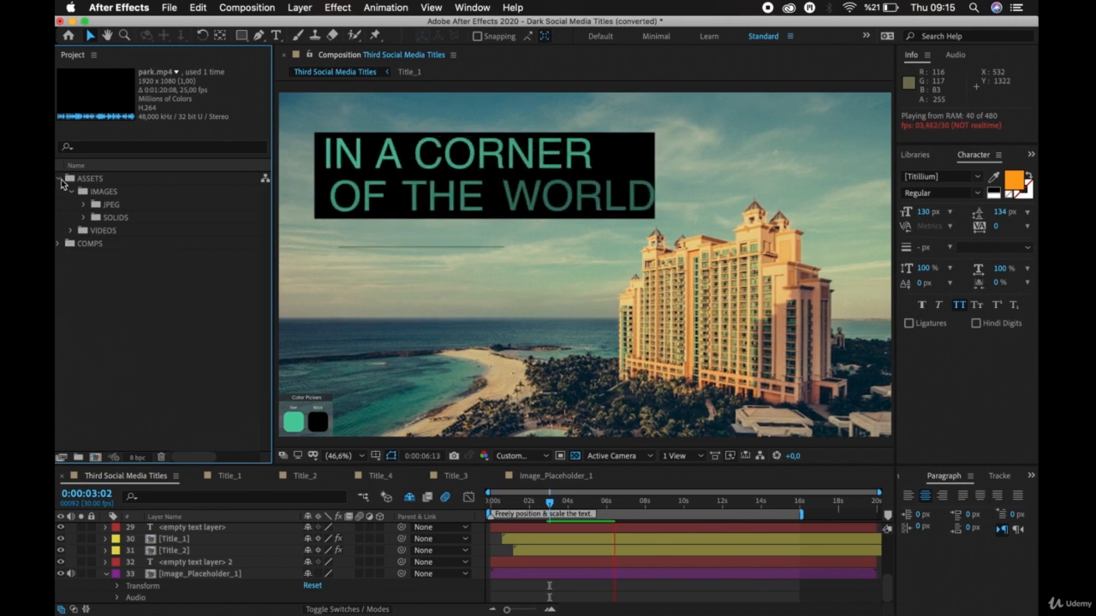
click(60, 179)
click(93, 261)
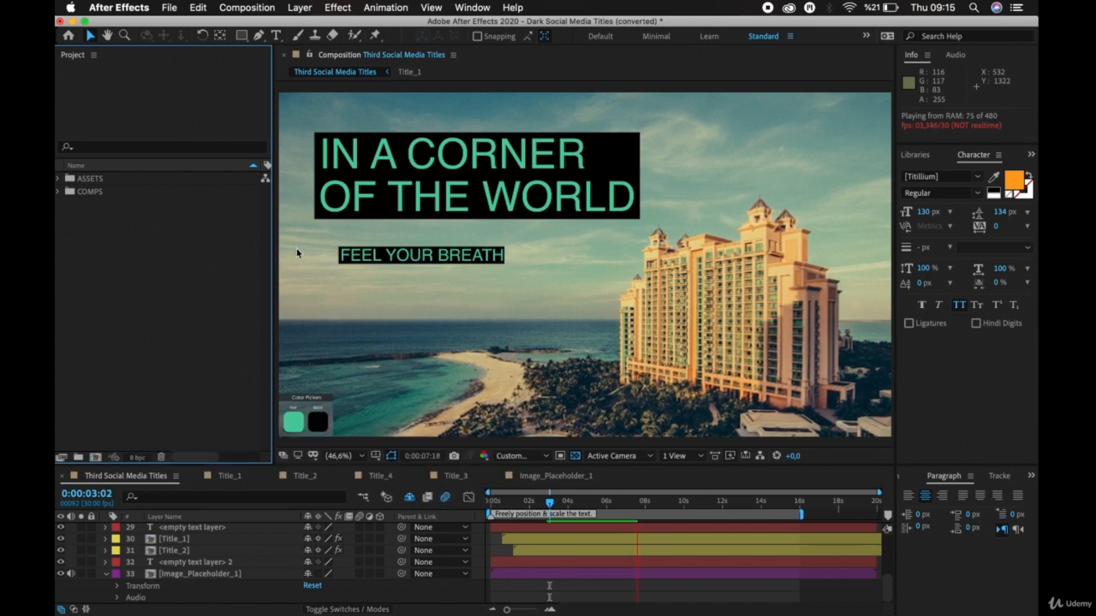
Step: Close the project, saving its changes as Dark Social Media Titles (converted).aep in the Project folder
click(169, 7)
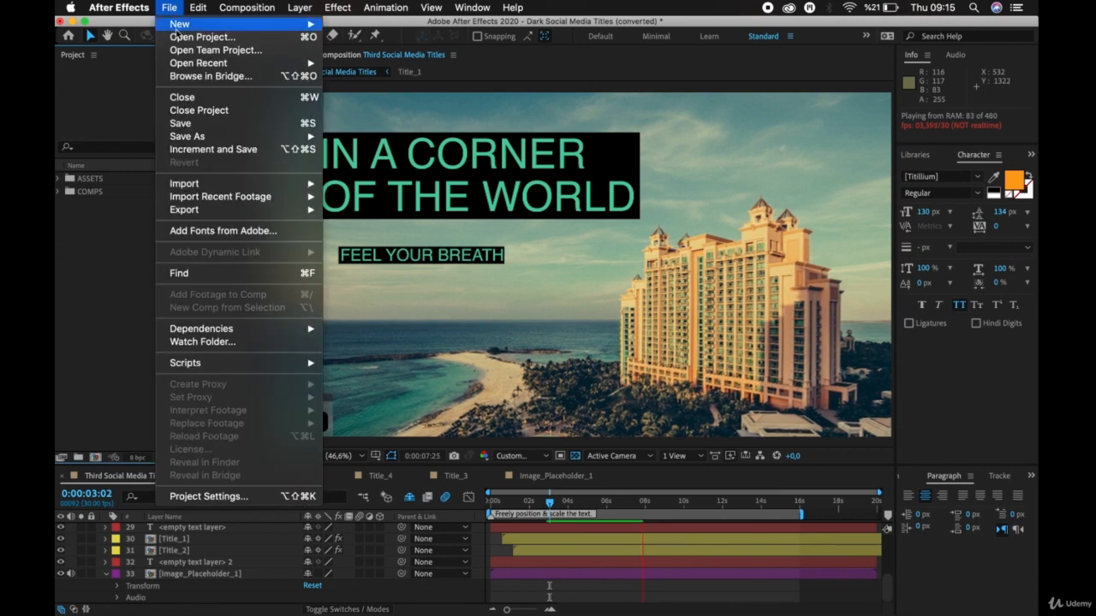
click(205, 98)
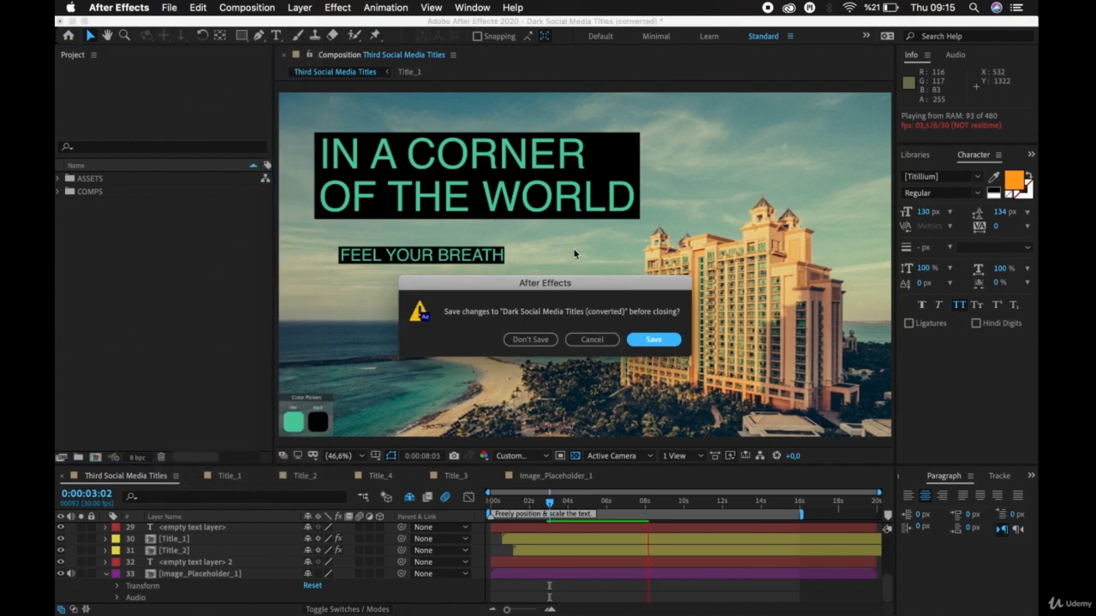
click(651, 340)
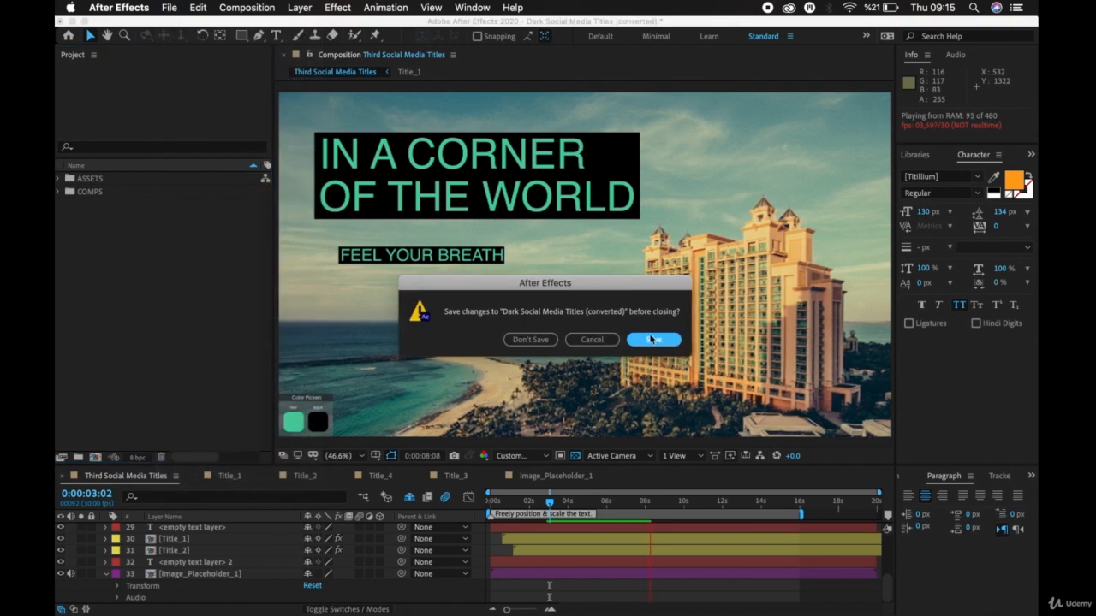
click(651, 340)
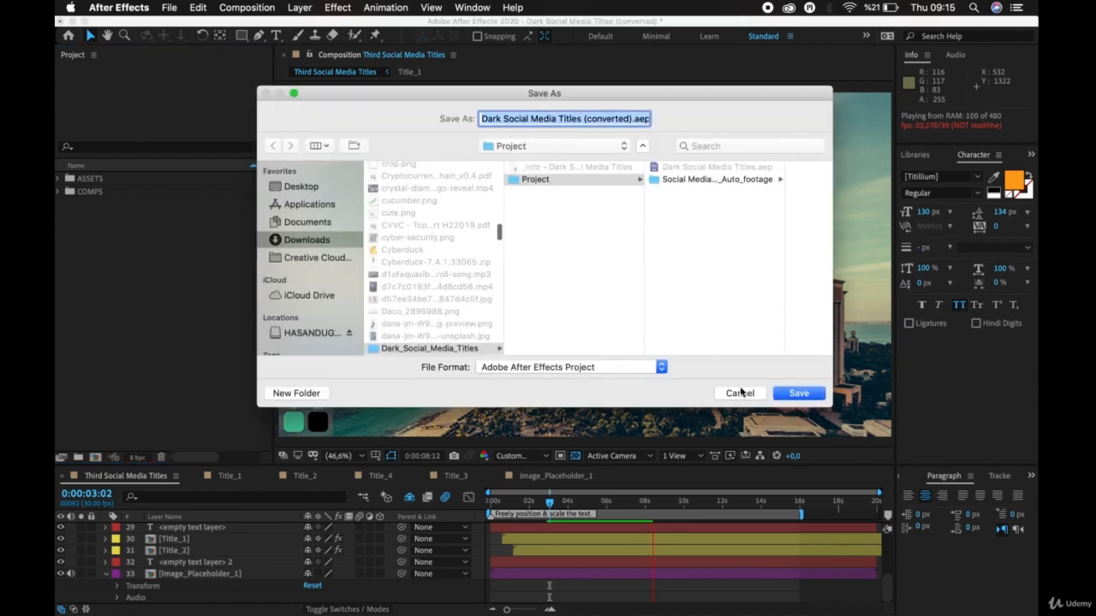
click(805, 396)
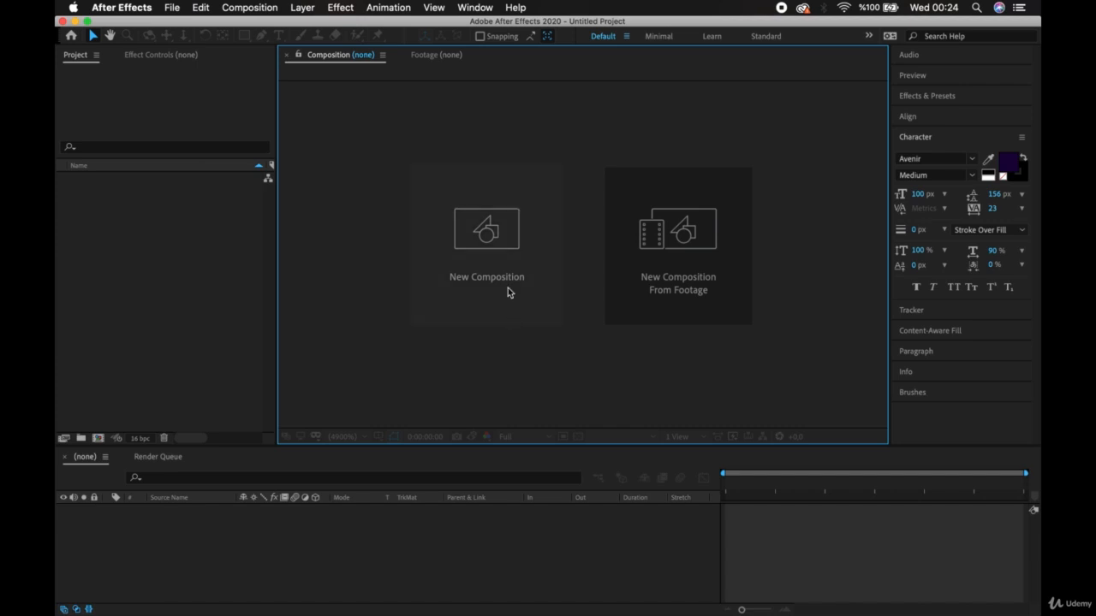
Step: Create a new HDTV 1080 25 composition with a duration of 0:01:00:00
click(516, 238)
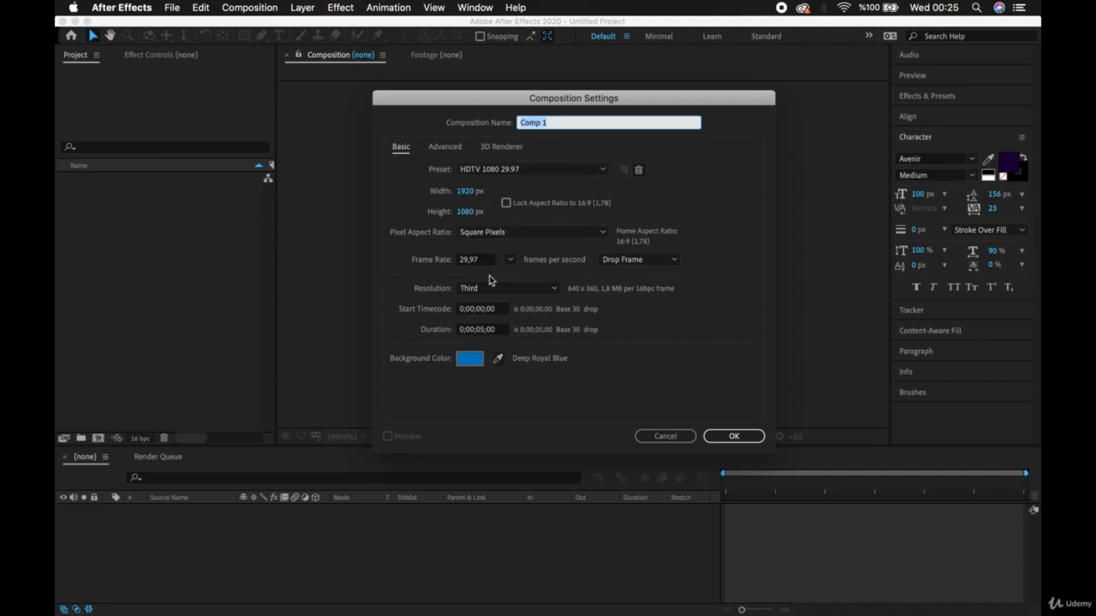
click(657, 436)
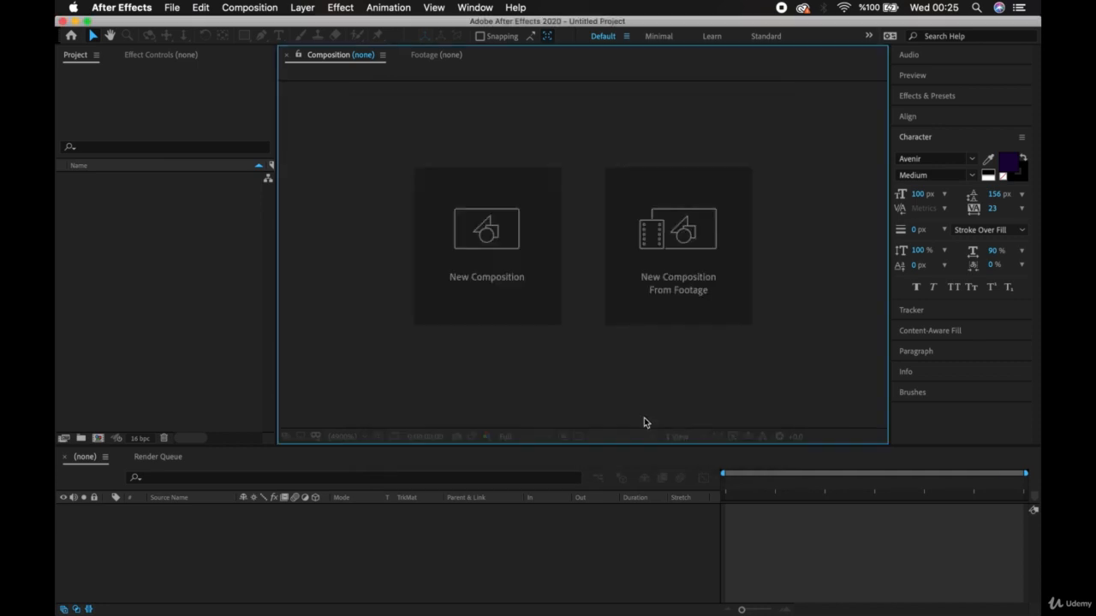
click(241, 7)
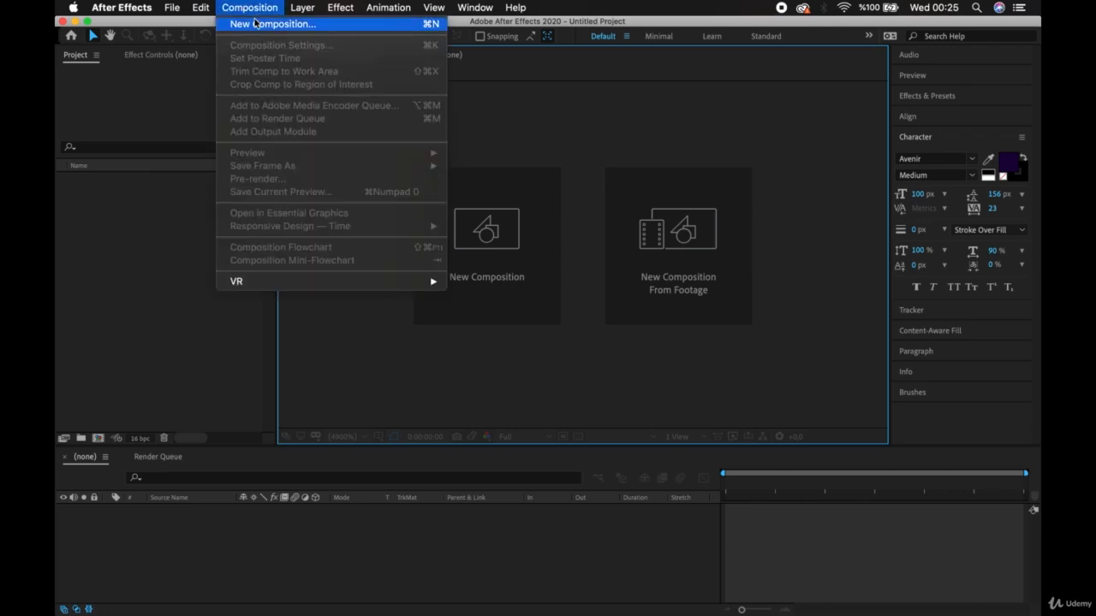
click(254, 23)
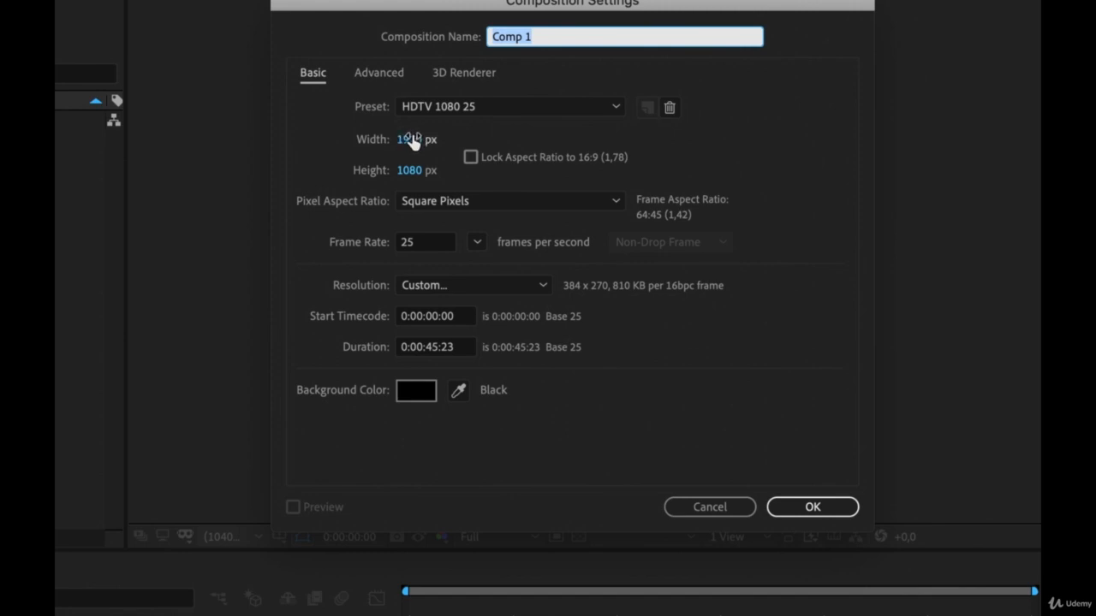
click(439, 346)
key(BackSpace)
key(BackSpace)
text(00)
key(Right)
key(Right)
key(Right)
key(BackSpace)
key(BackSpace)
text(00)
click(417, 346)
key(BackSpace)
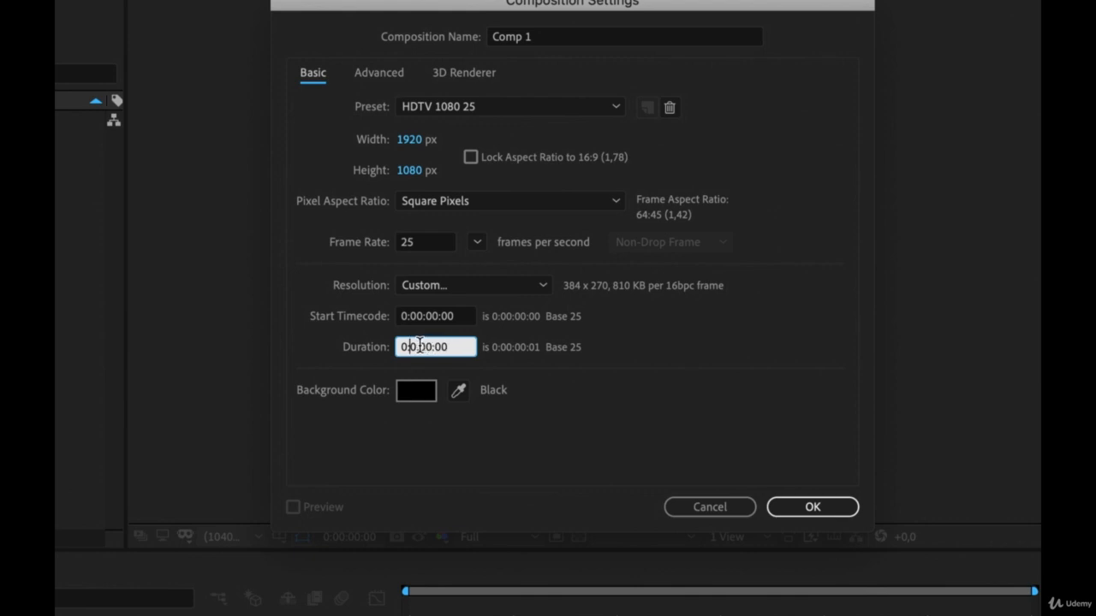
text(1)
key(Return)
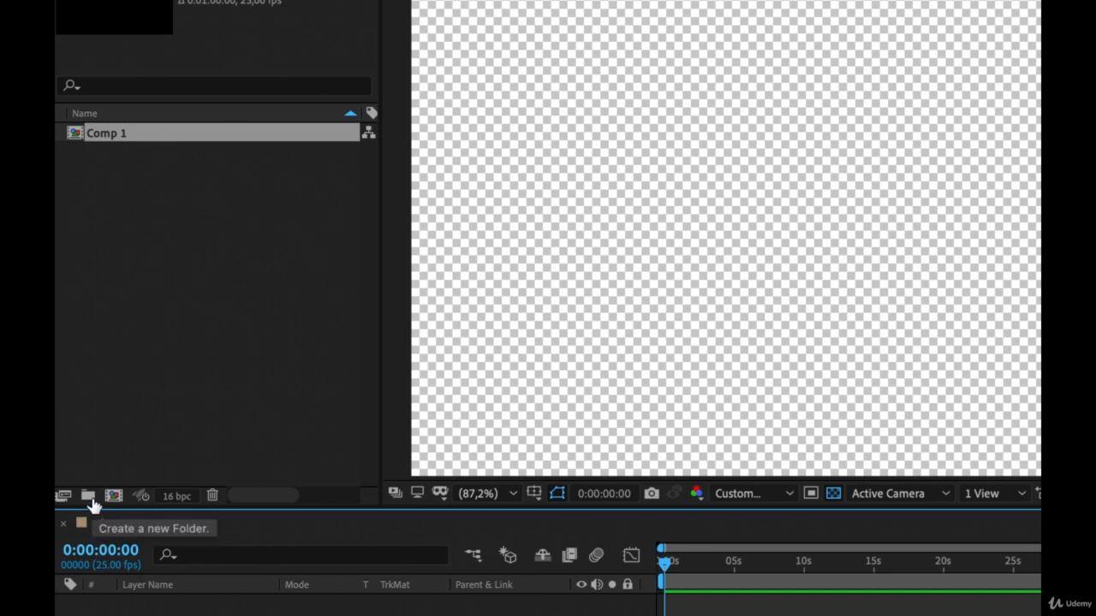
Step: Create a project folder named Comps, move Comp 1 into it and expand the folder
click(89, 498)
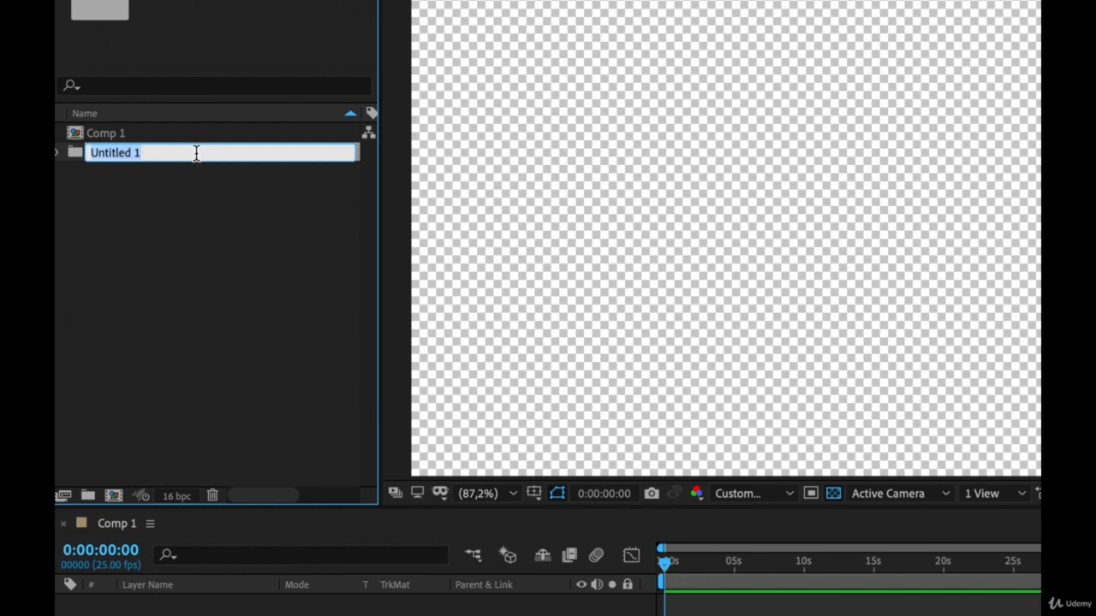
text(Comps)
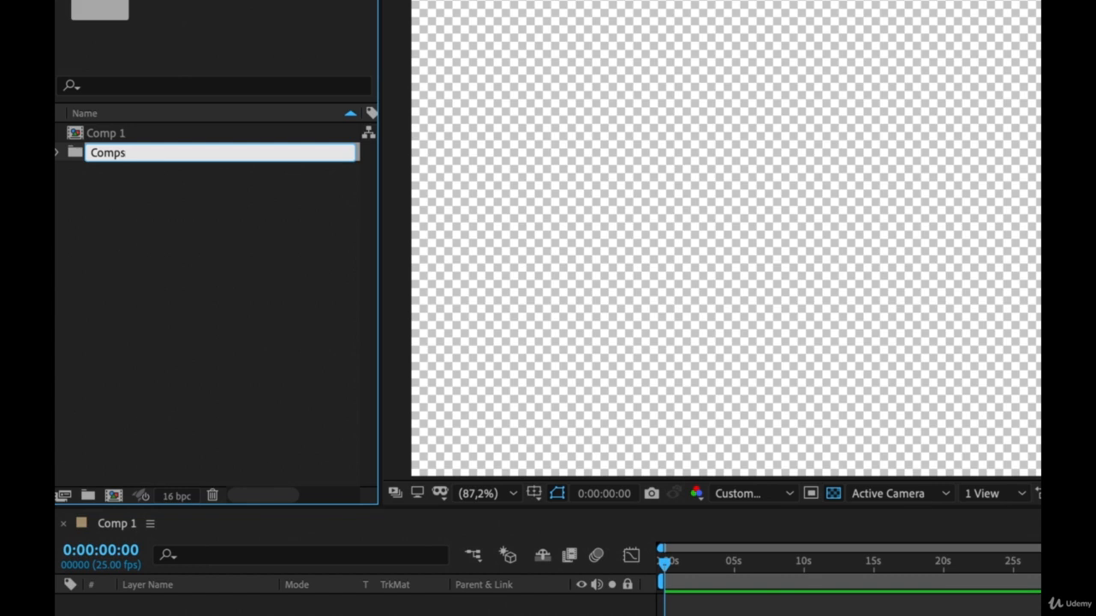
key(Return)
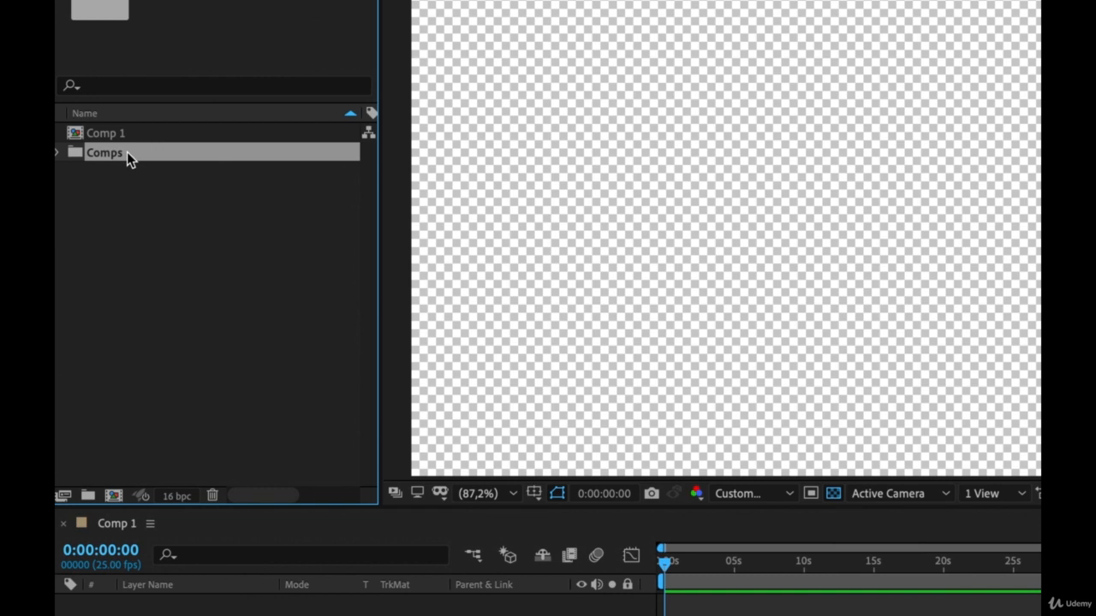
key(Return)
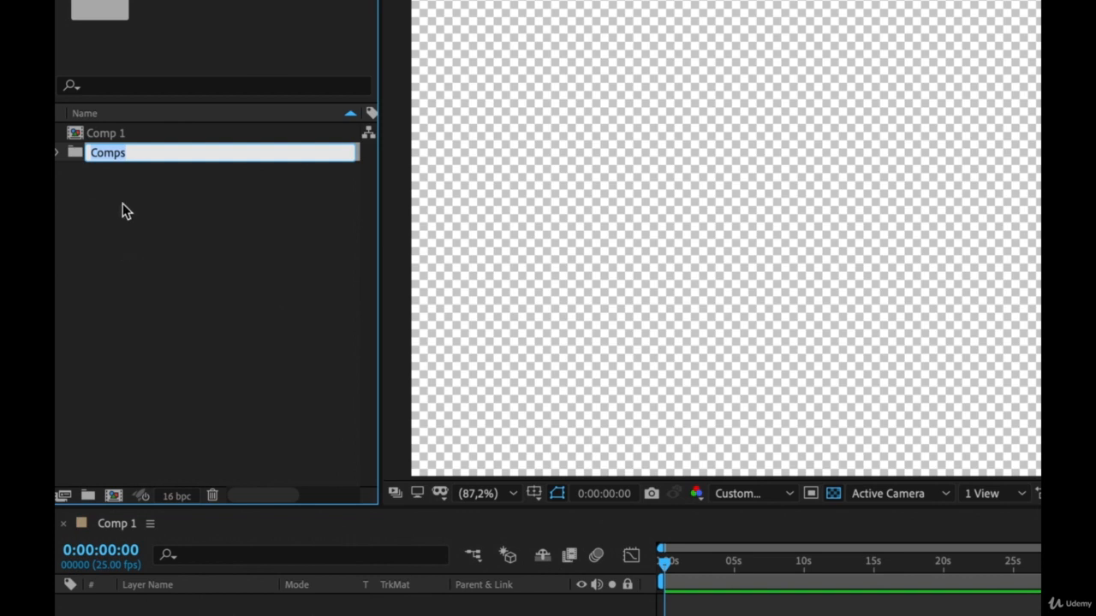
key(Return)
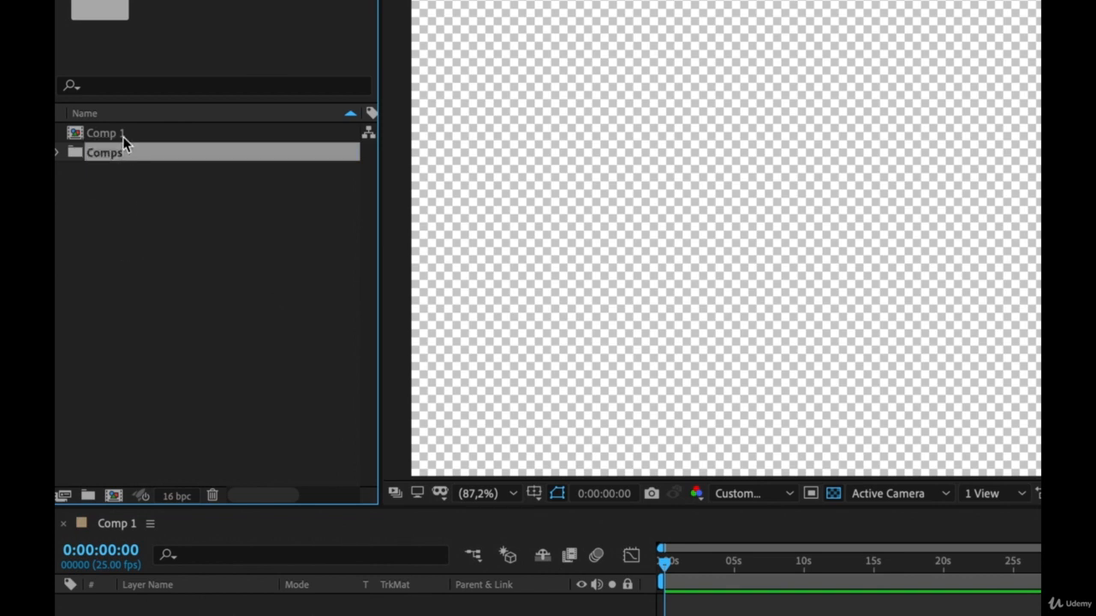
drag(123, 135, 122, 159)
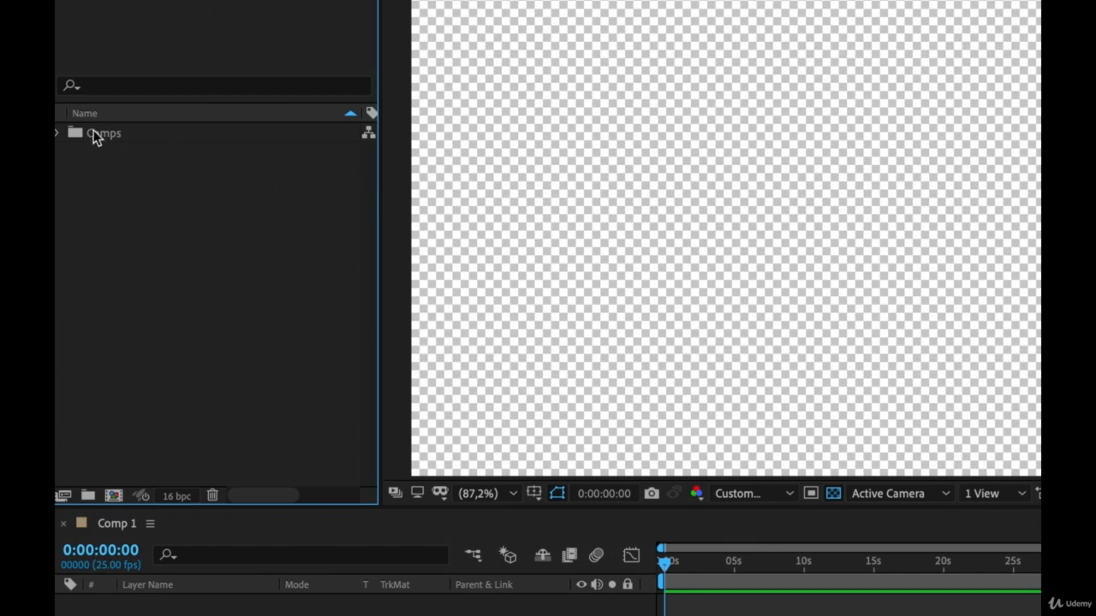
click(59, 133)
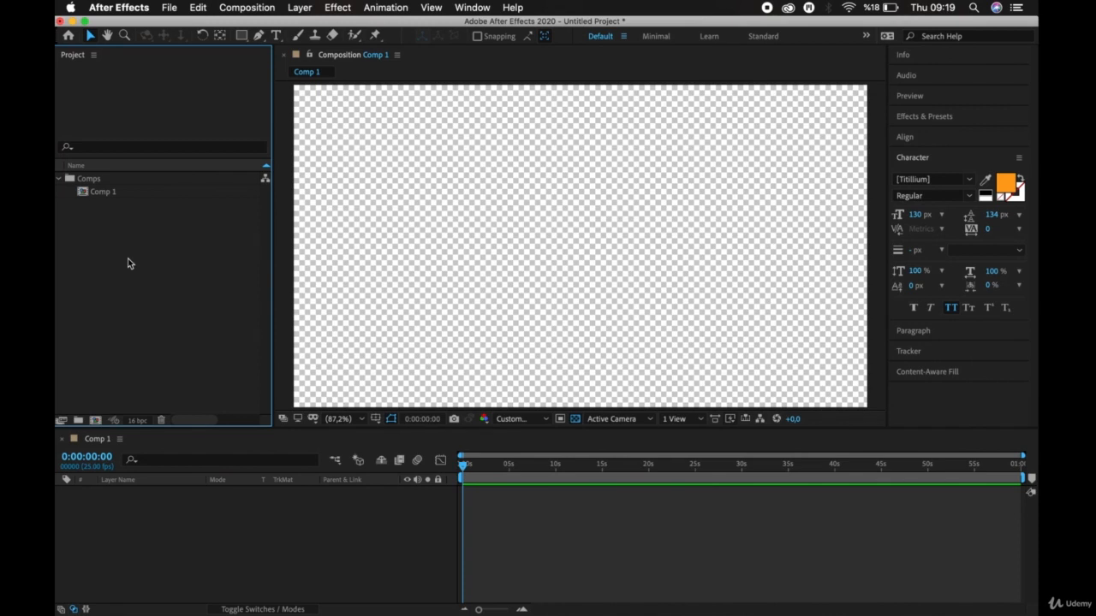
Step: Import park.mp4 and aquarium.mp4 from the VIDEO folder into the project, leaving nothing selected
double_click(127, 264)
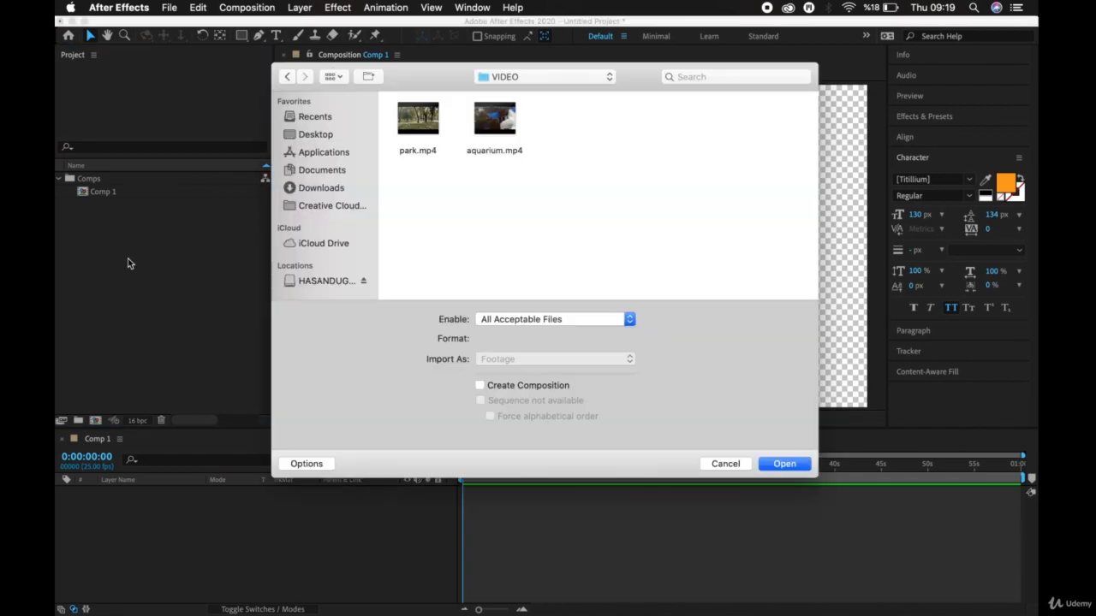
shift+click(434, 131)
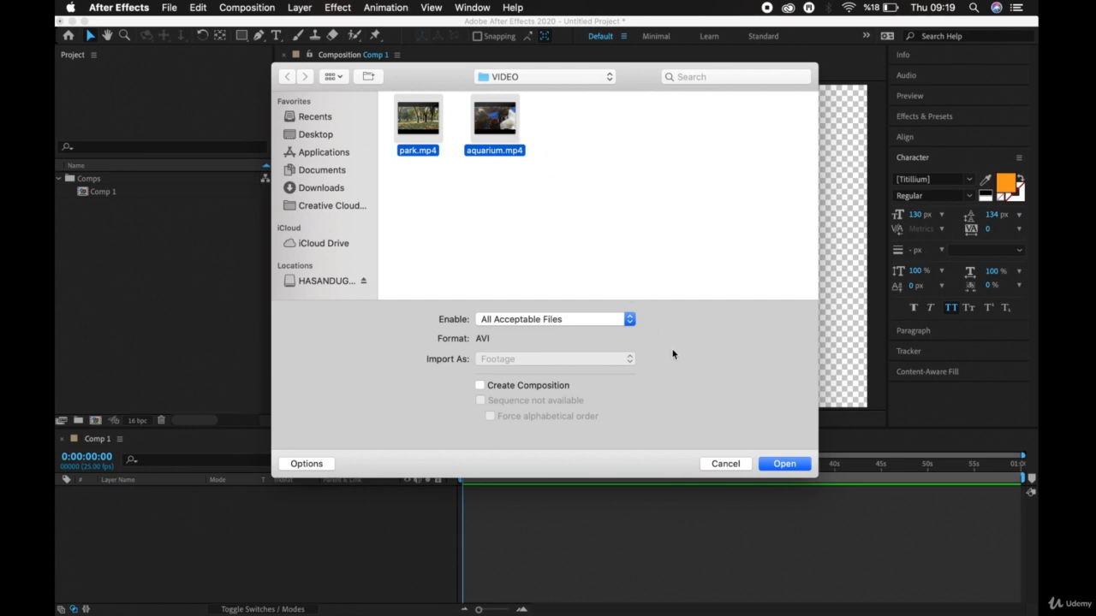
click(786, 464)
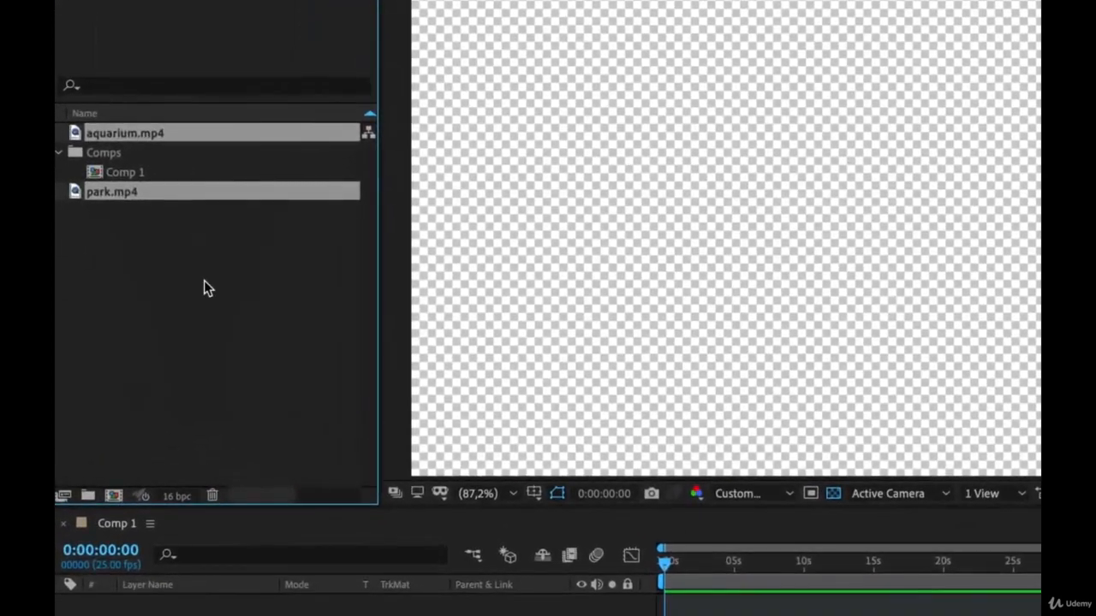
click(204, 282)
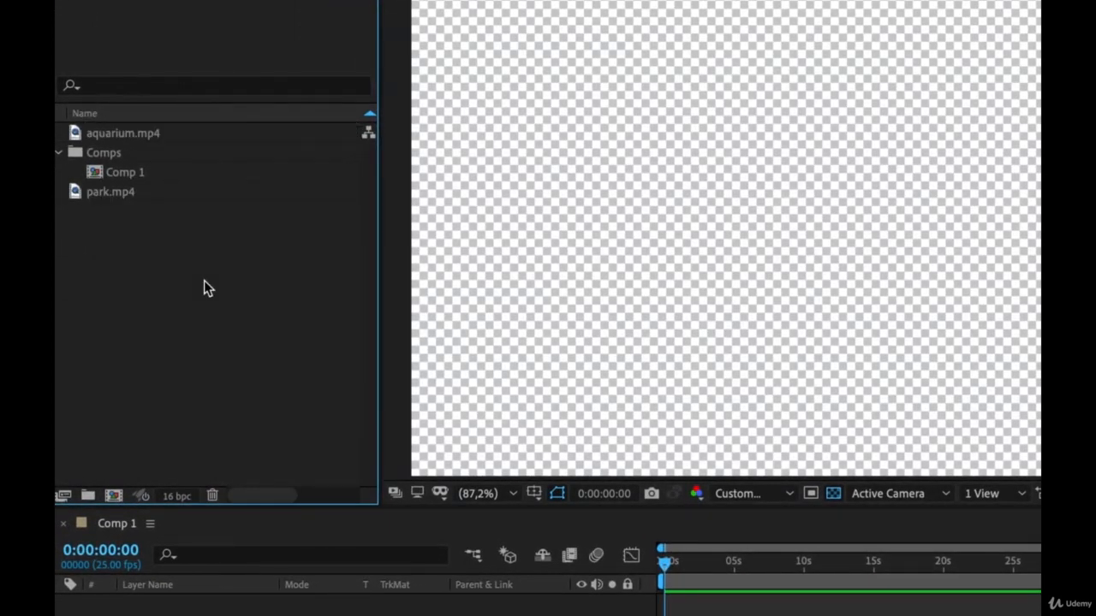
click(203, 195)
click(215, 135)
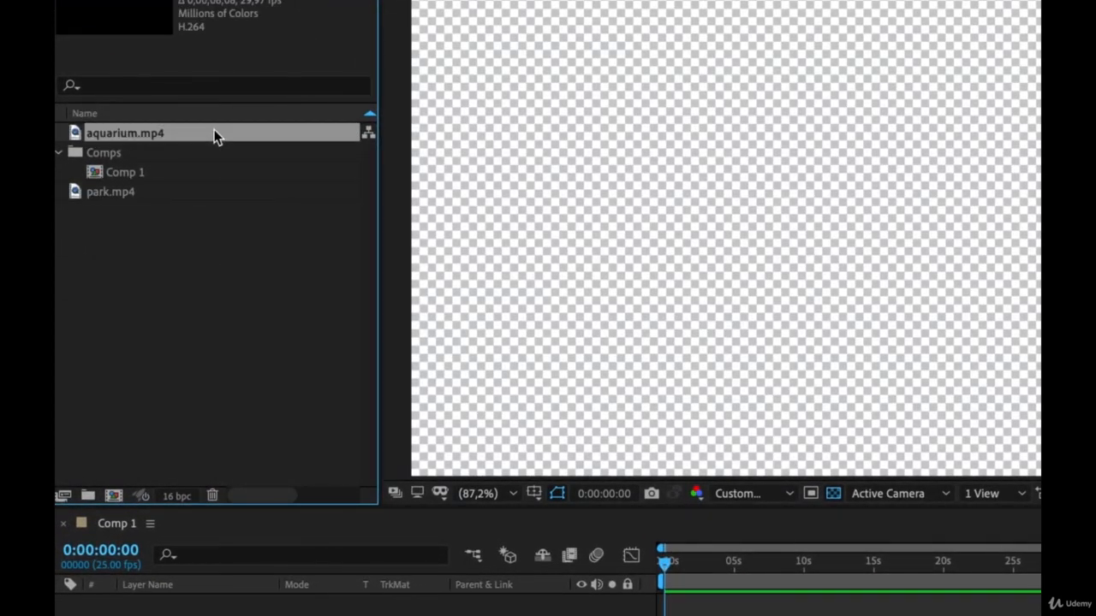
click(214, 262)
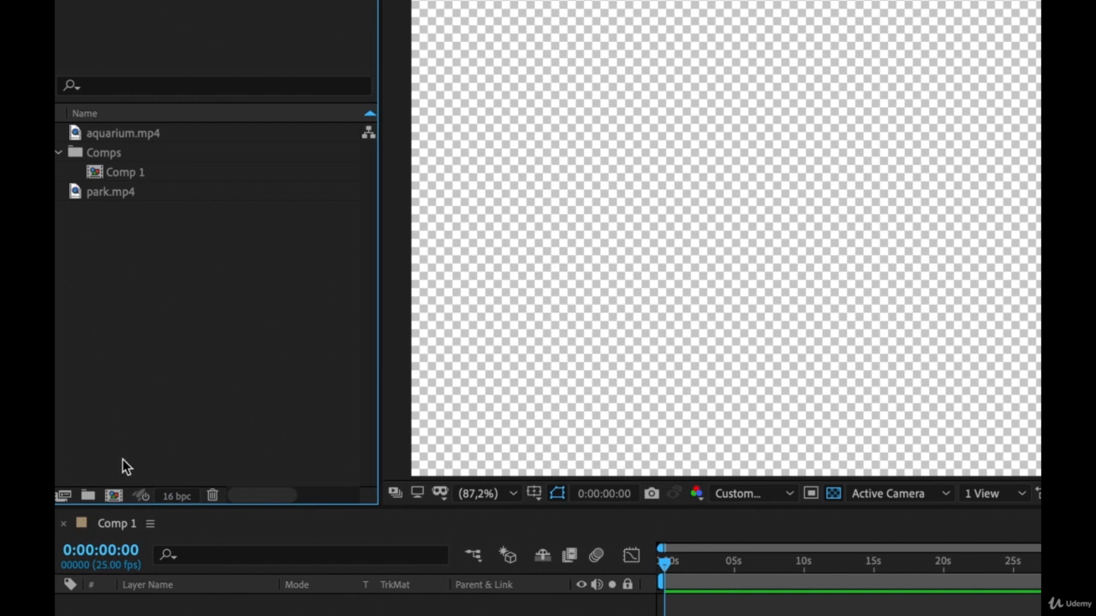
Step: Create a project folder named Videos and move aquarium.mp4 and park.mp4 into it
click(88, 496)
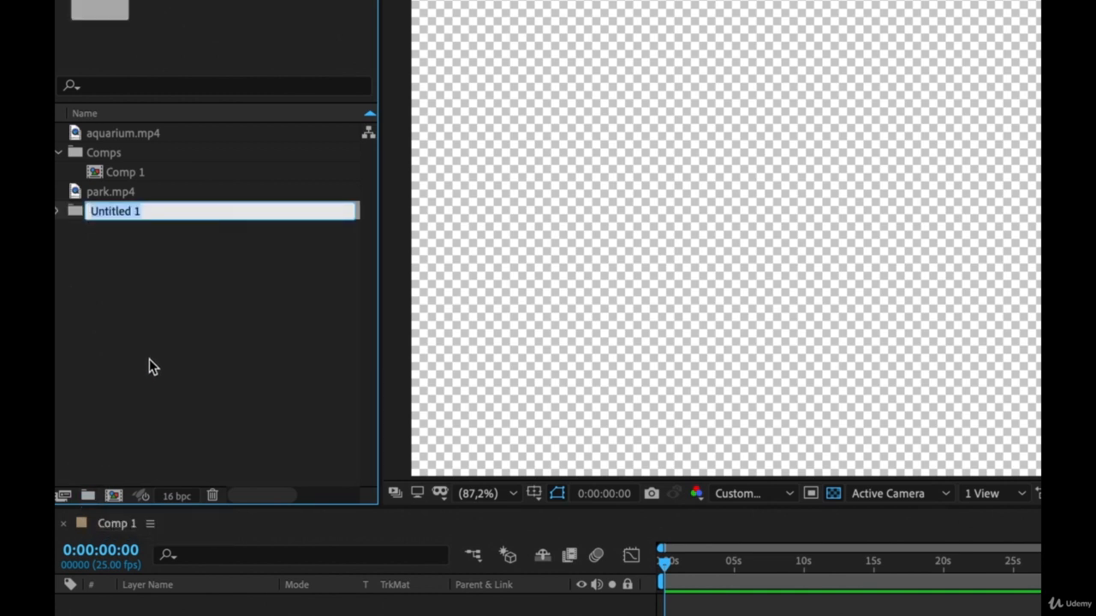
text(Videos)
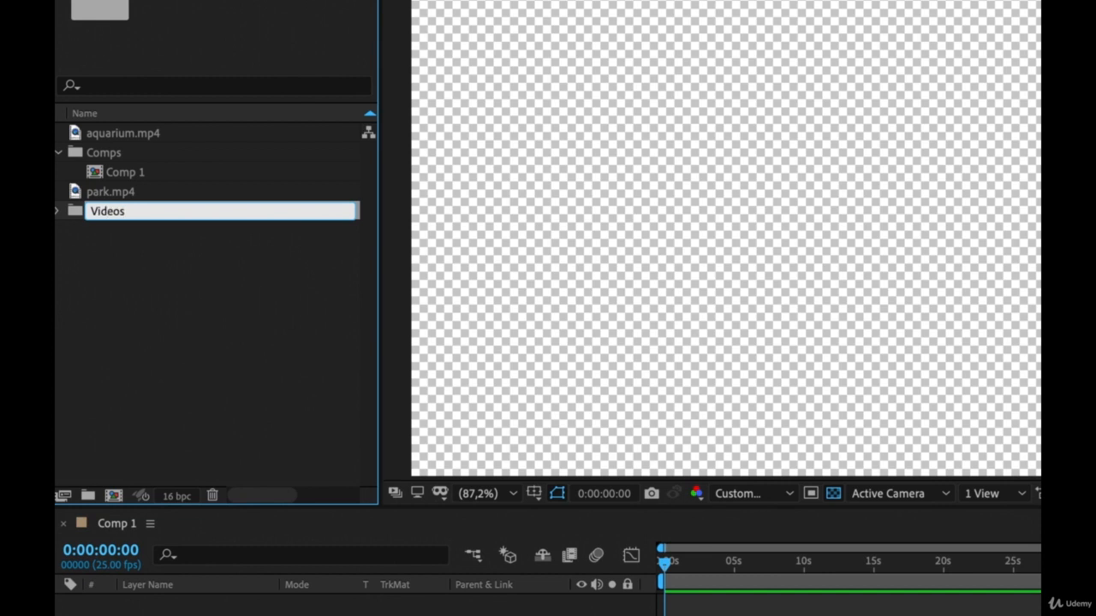
key(Return)
click(190, 133)
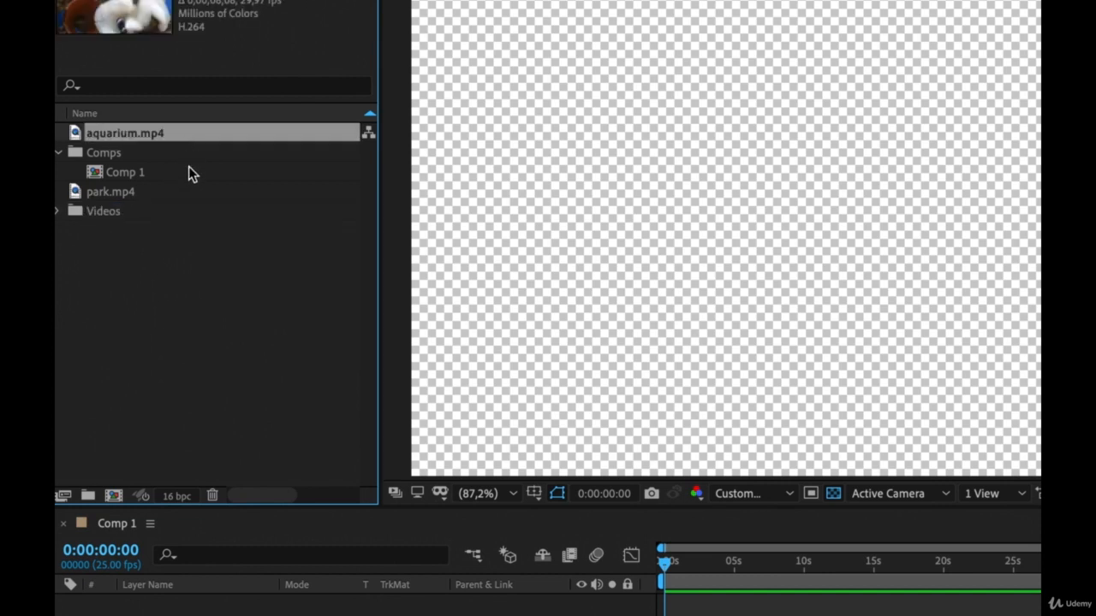
ctrl+click(187, 190)
drag(187, 137, 181, 214)
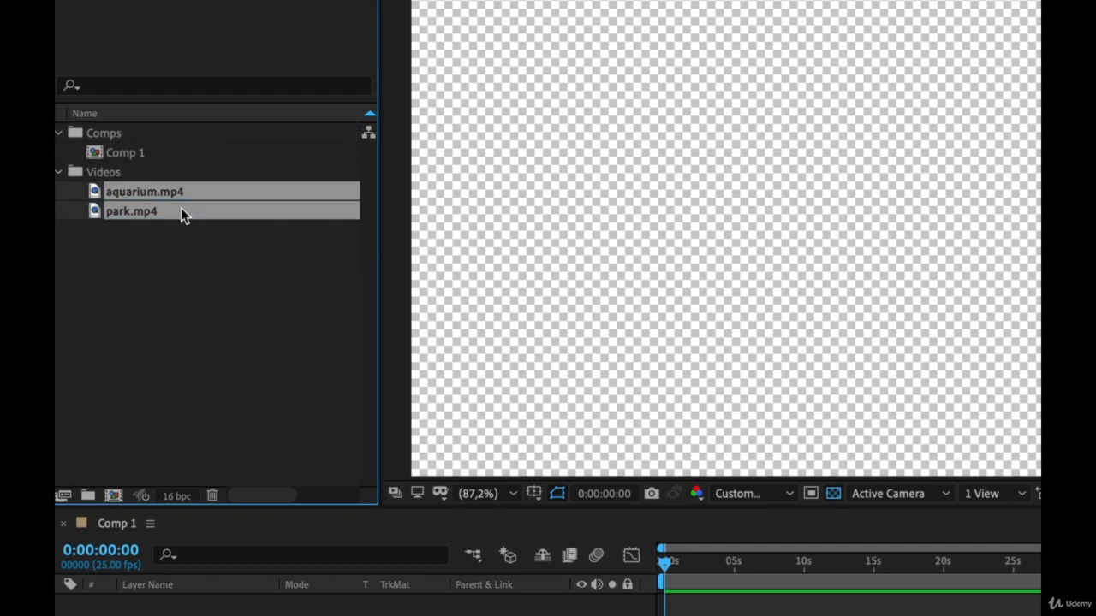
click(149, 307)
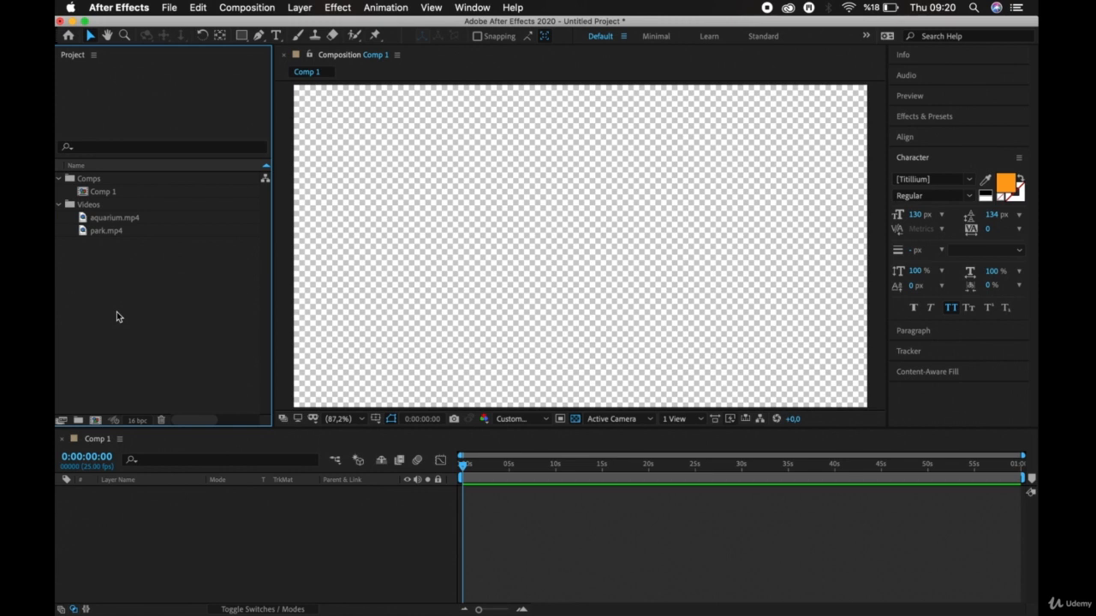
Step: Import the whole JPEG folder from the IMAGE folder, check its contents, and collapse the JPEG and Videos folders
double_click(118, 317)
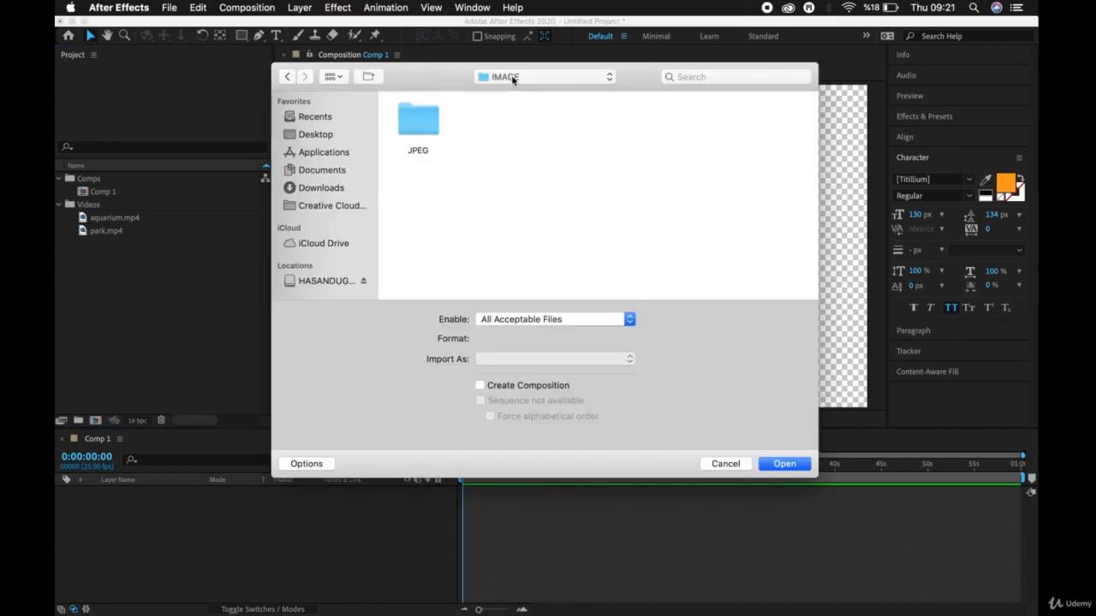
click(428, 126)
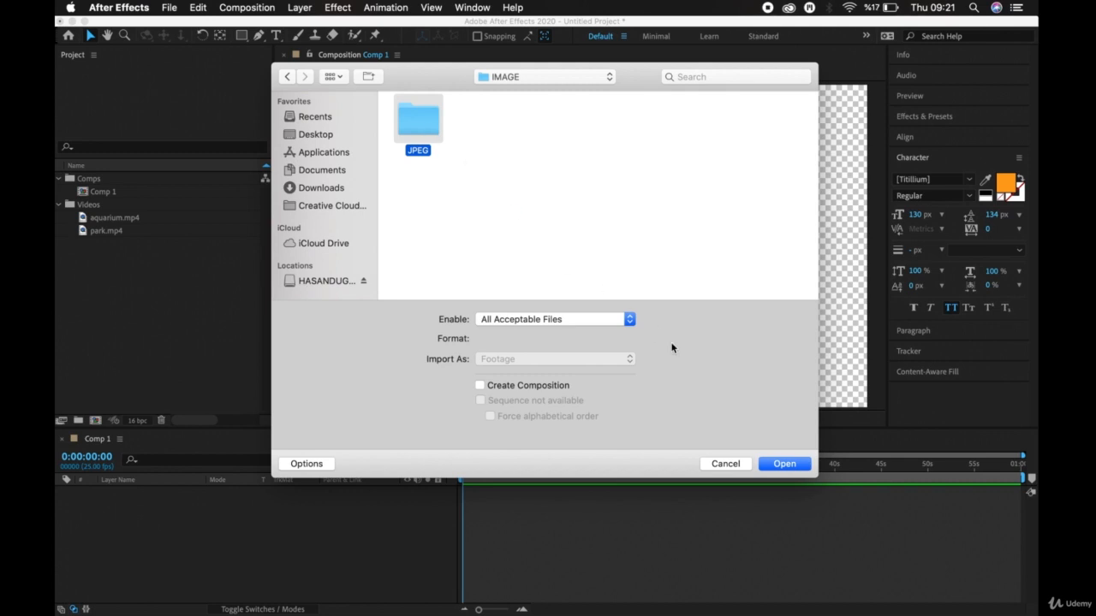
click(774, 463)
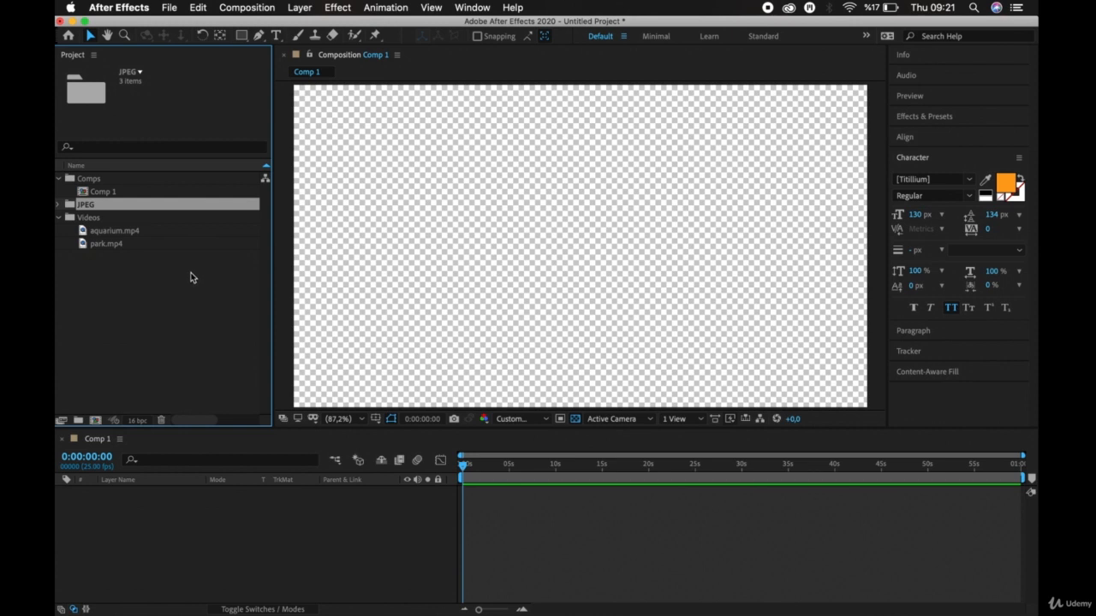
click(59, 206)
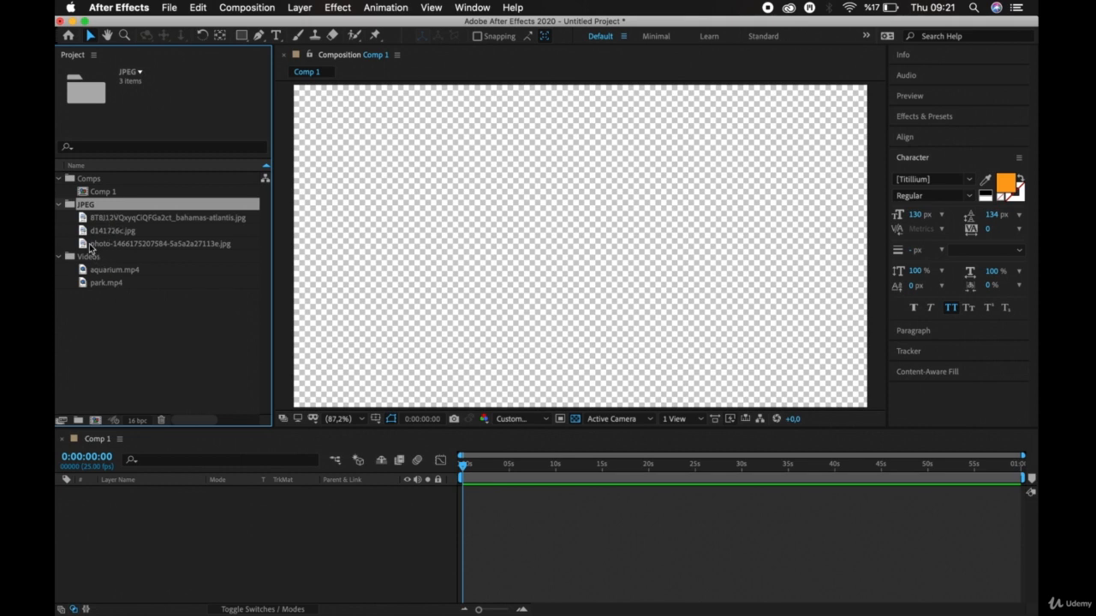
click(59, 206)
click(59, 218)
click(74, 271)
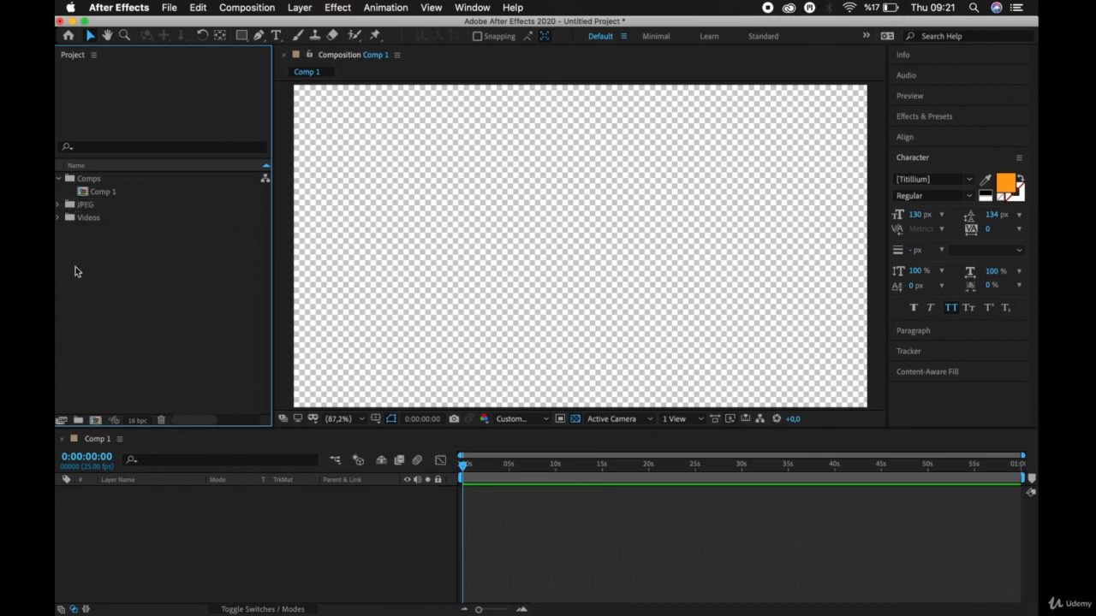
Step: Add an untitled folder to the project and delete it
click(78, 422)
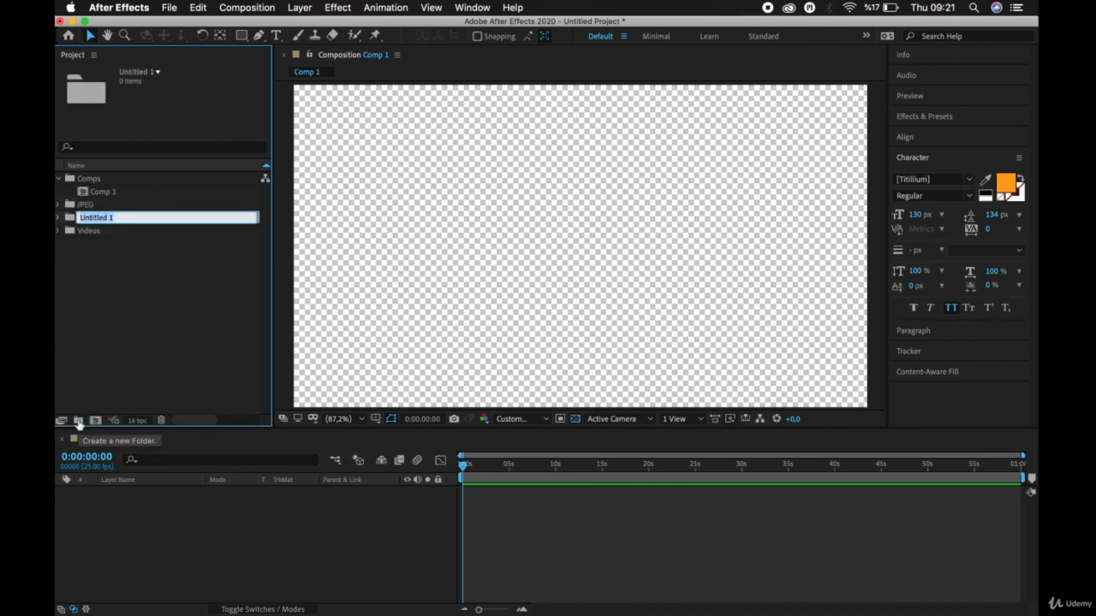
click(105, 317)
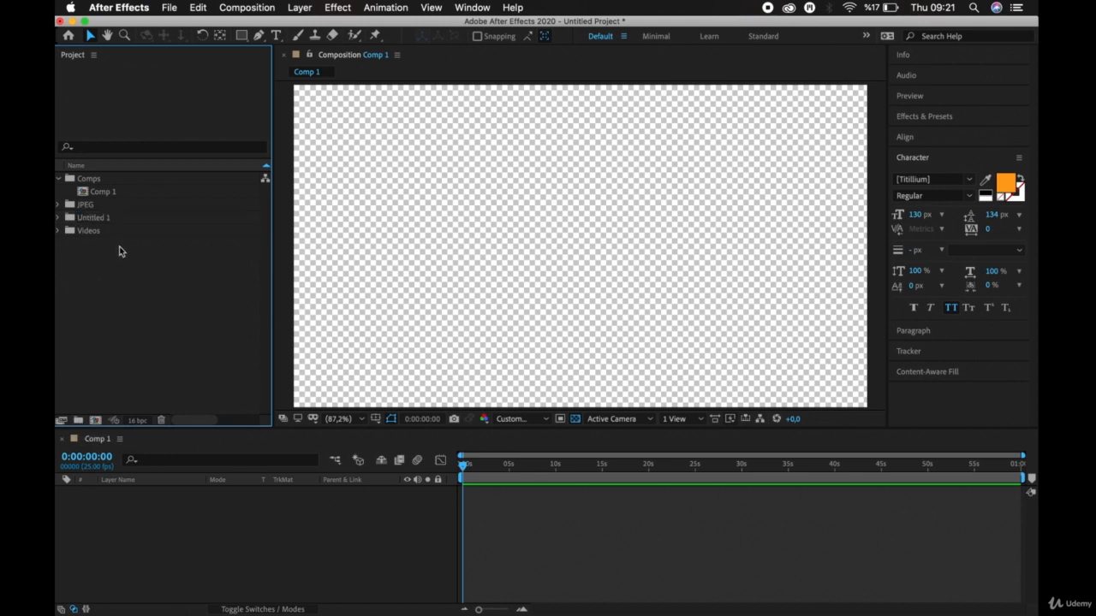
click(121, 219)
key(Delete)
Step: Switch to Finder and examine the files in the JPEG folder inside IMAGE
key(super+Tab)
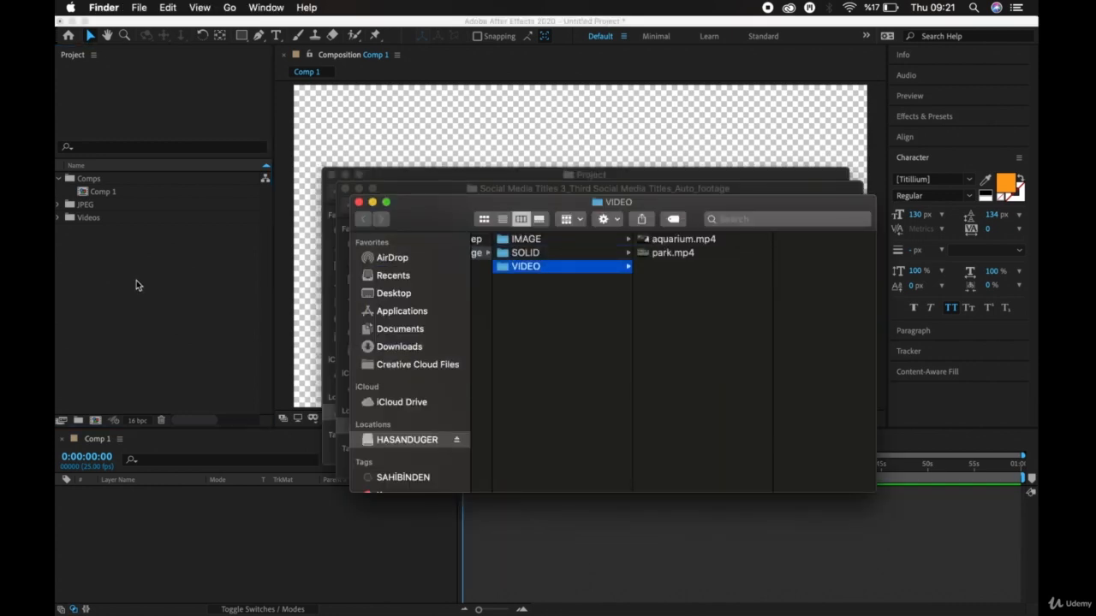
scroll(560, 289, left, 3)
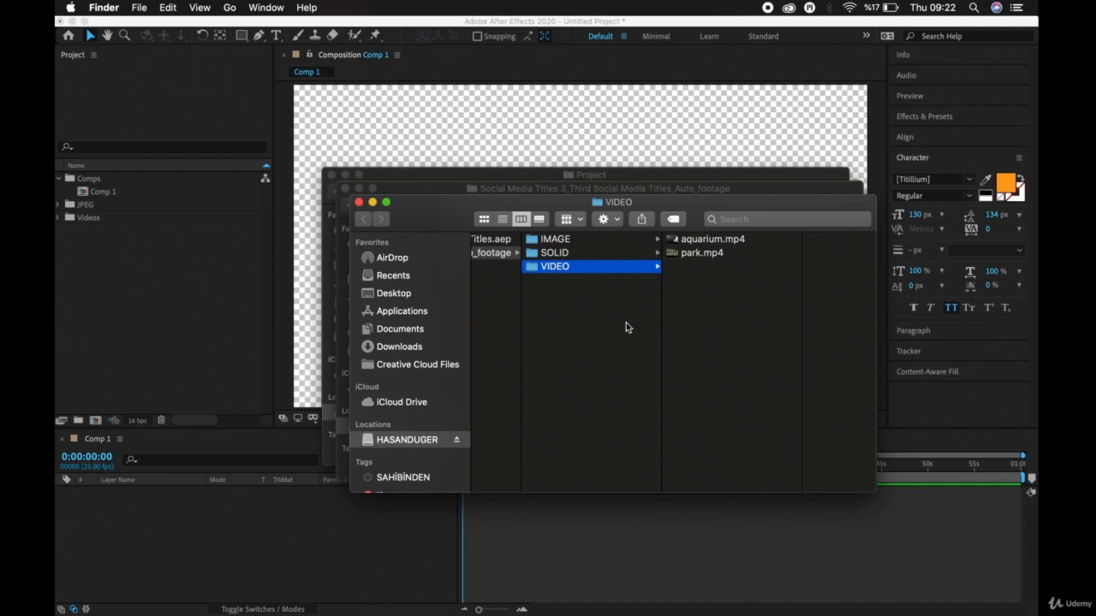
click(634, 240)
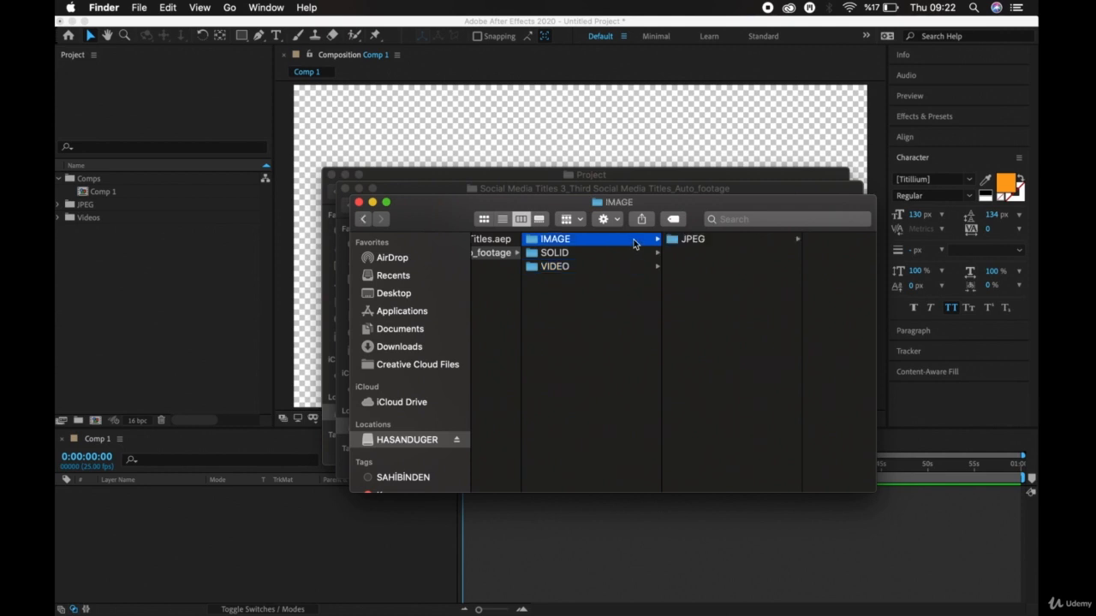
click(687, 240)
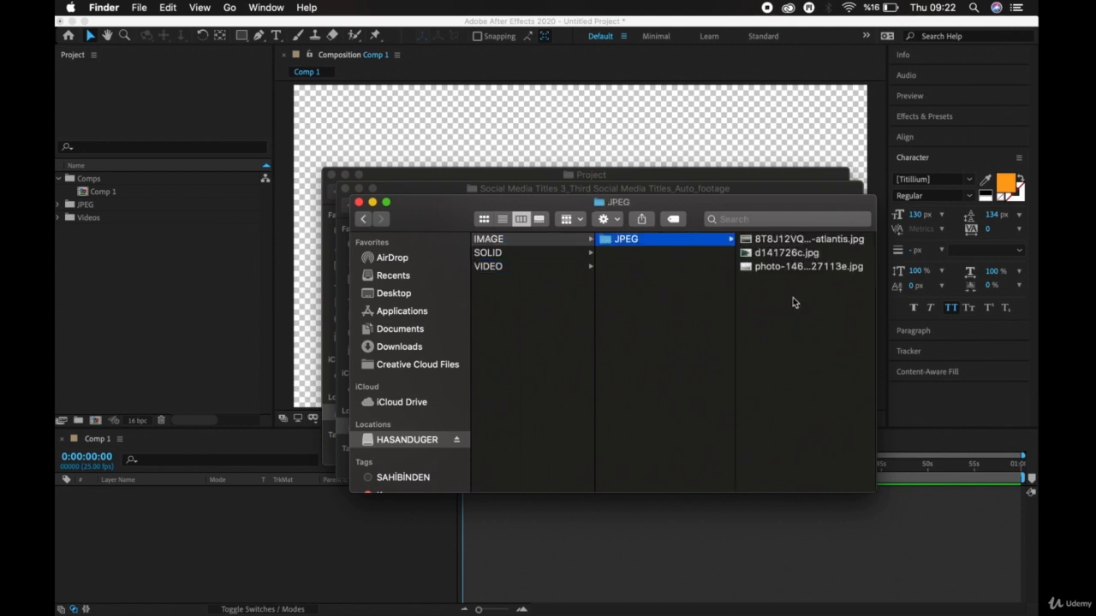
Step: Import the bahamas-atlantis JPG from Finder into the After Effects project and move it into the JPEG folder, leaving the folder collapsed
click(843, 240)
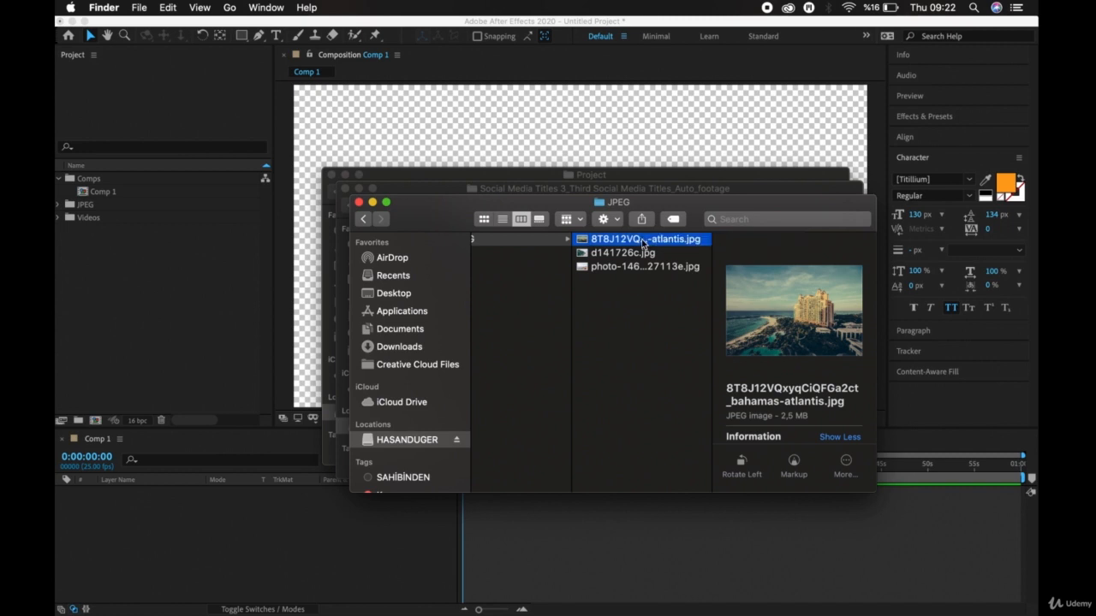
drag(643, 242, 222, 296)
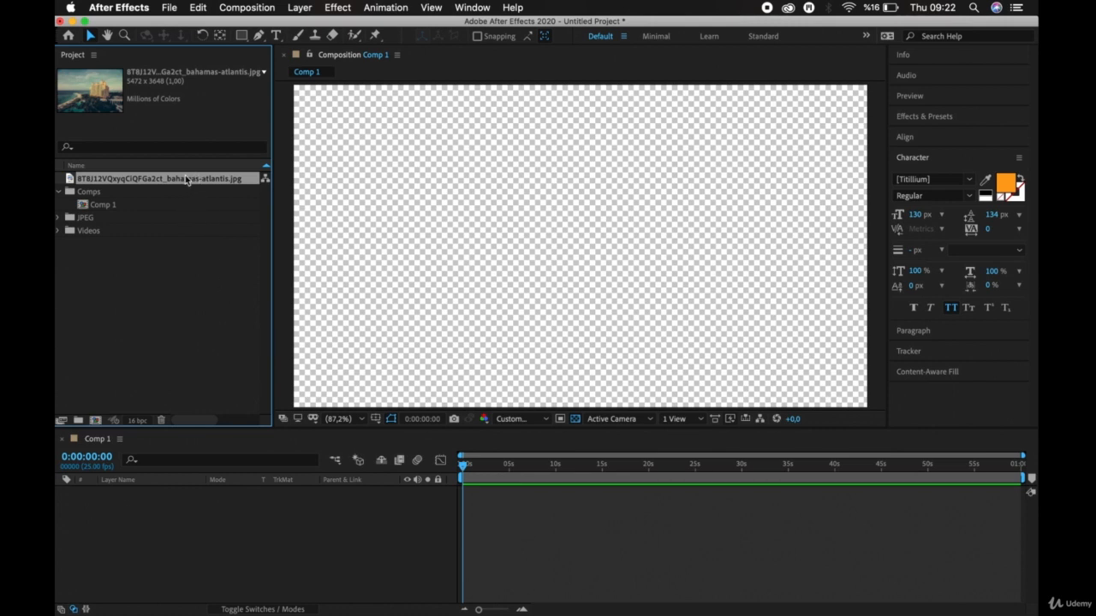
click(59, 219)
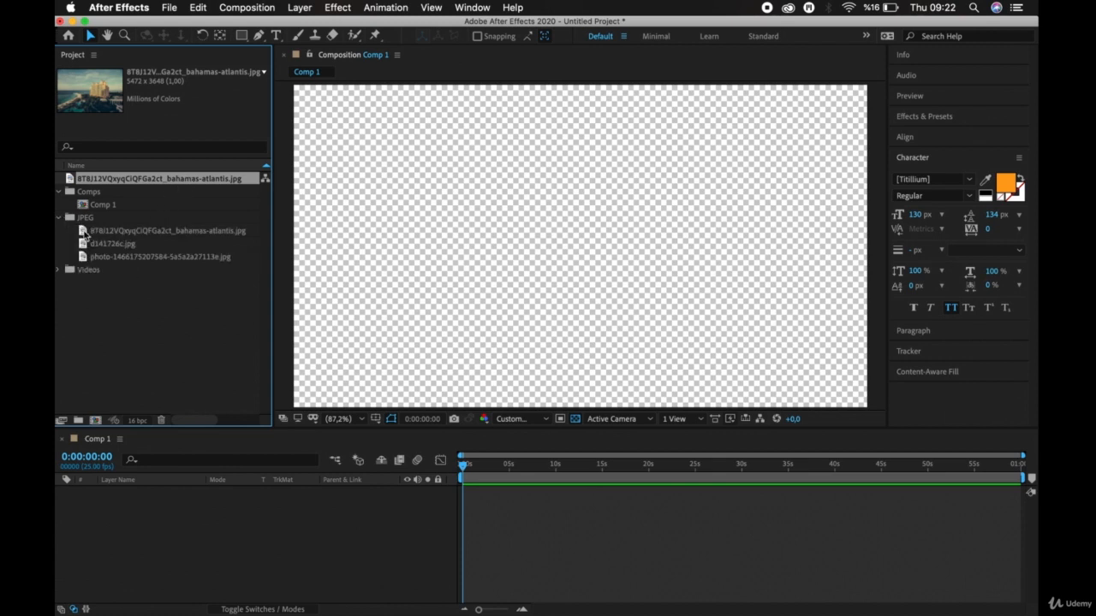
drag(144, 179, 143, 221)
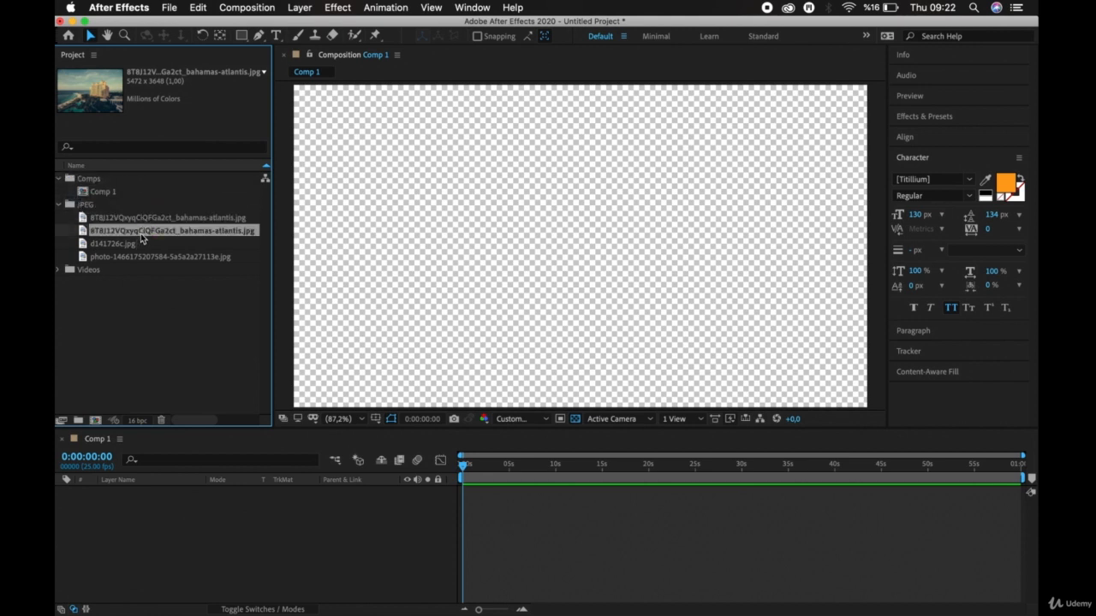
click(60, 205)
click(106, 269)
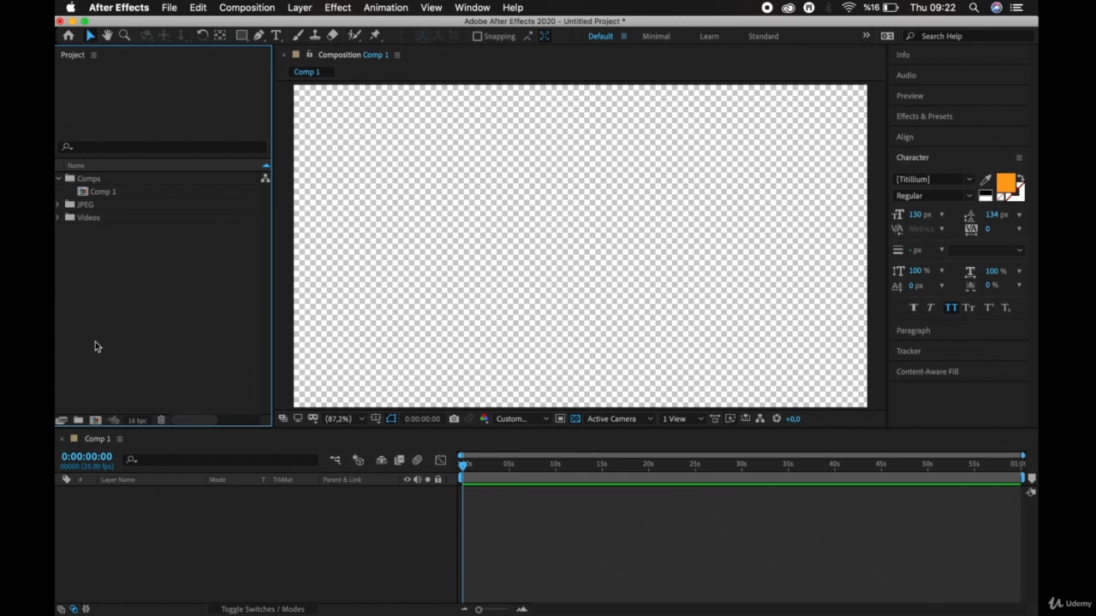
Step: Add park.mp4 from the Videos folder to the Comp 1 timeline as a layer
click(57, 217)
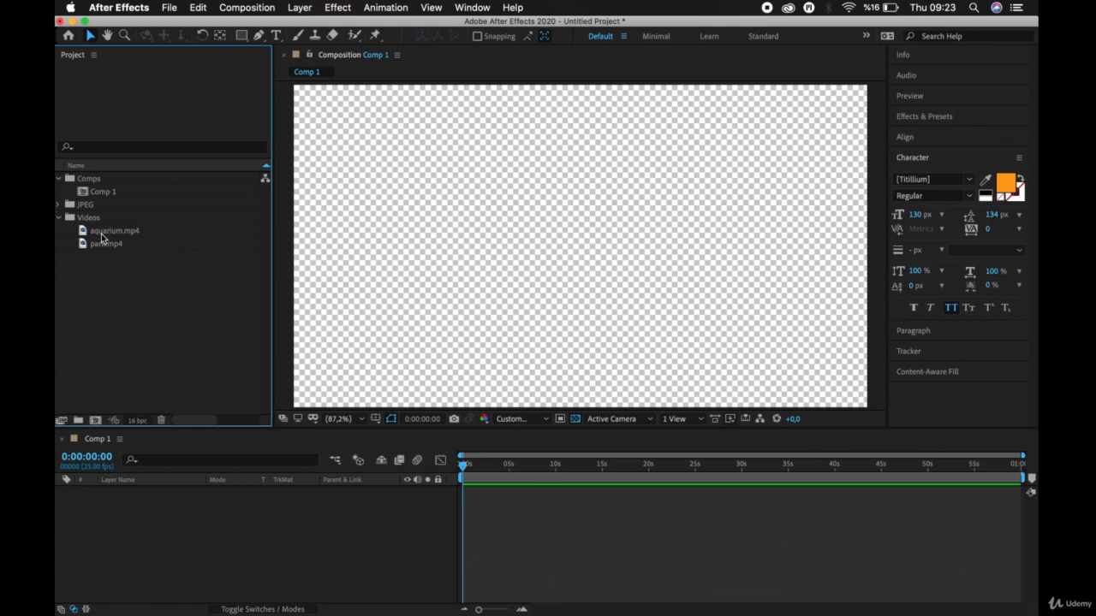
click(128, 247)
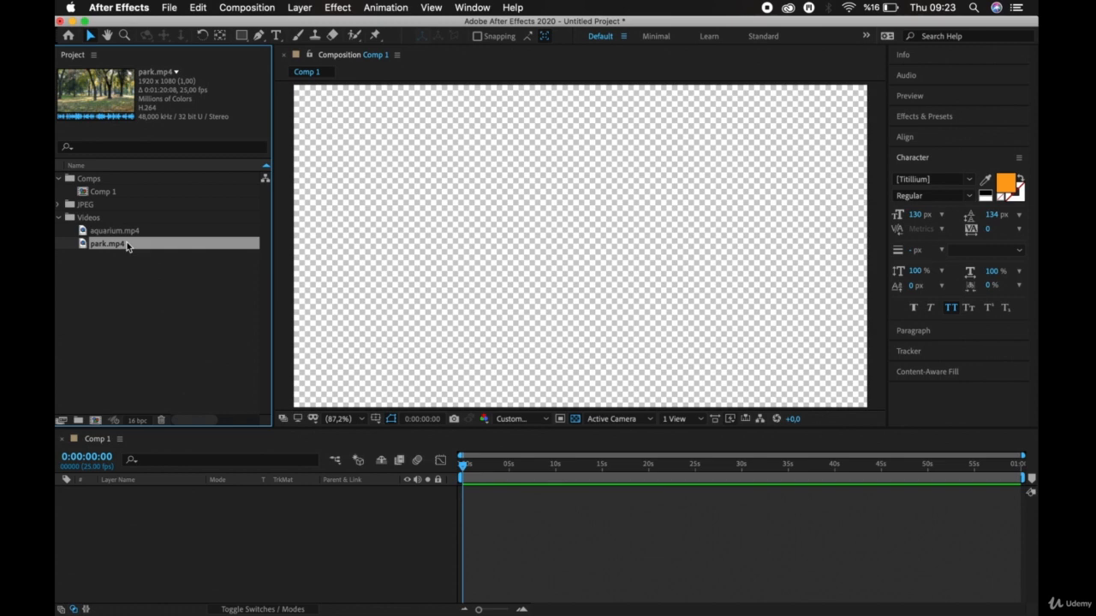
drag(127, 245, 211, 496)
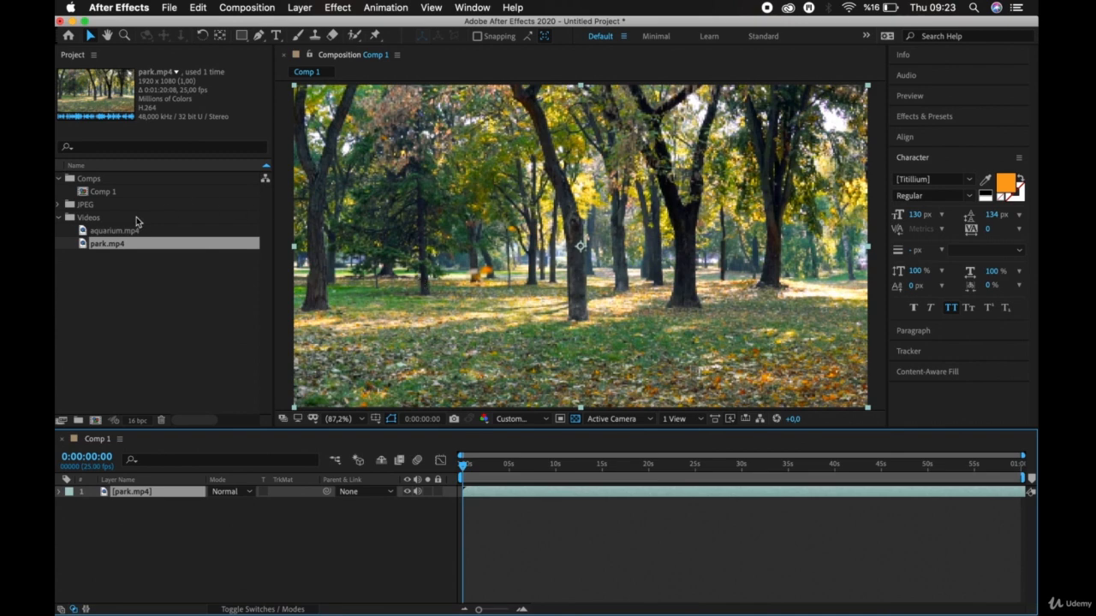
Step: Place d141726c.jpg from the JPEG folder in Comp 1 above the park.mp4 layer and shift the image downward in the frame
click(59, 204)
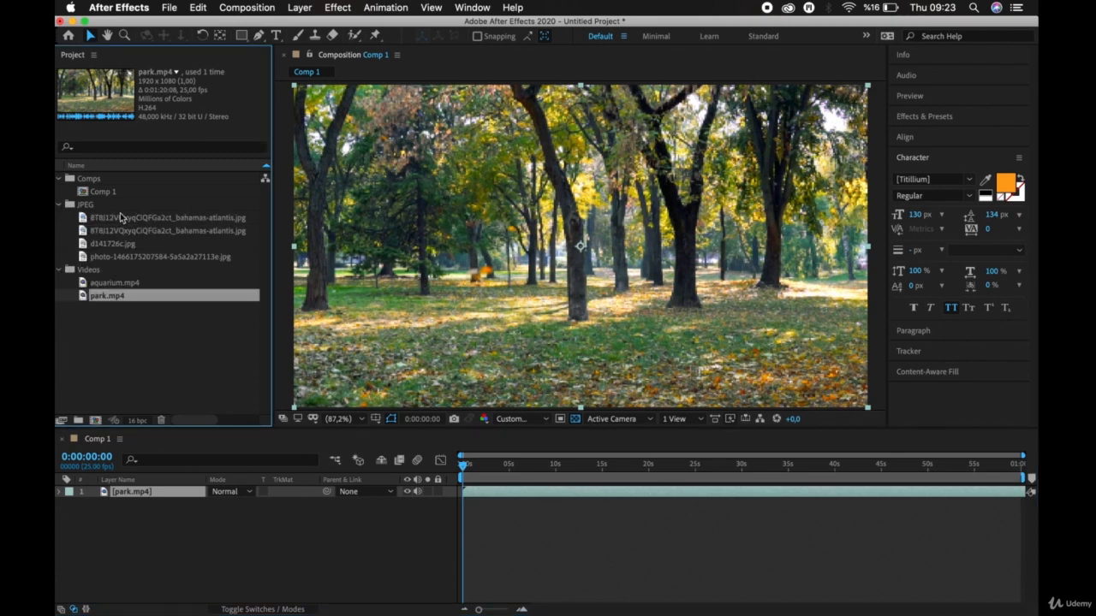
click(139, 244)
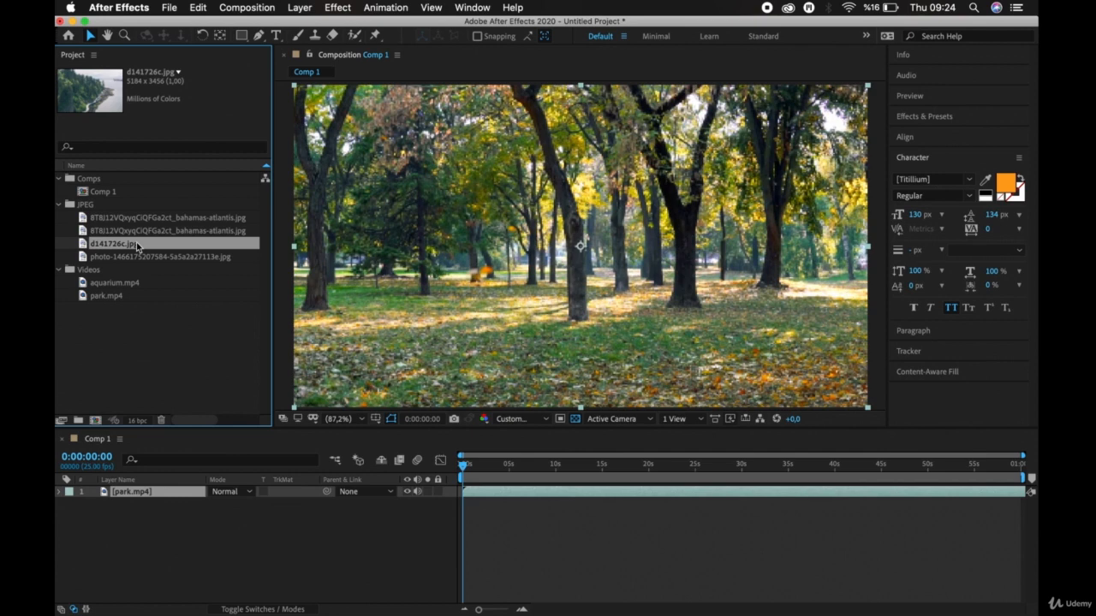
drag(137, 245, 522, 233)
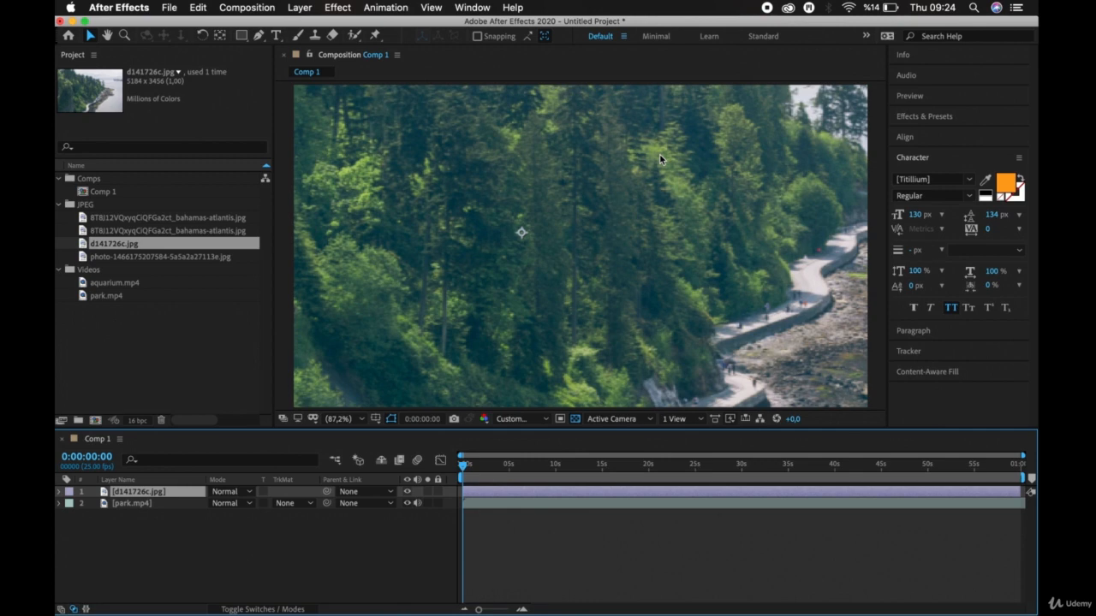
drag(659, 155, 687, 302)
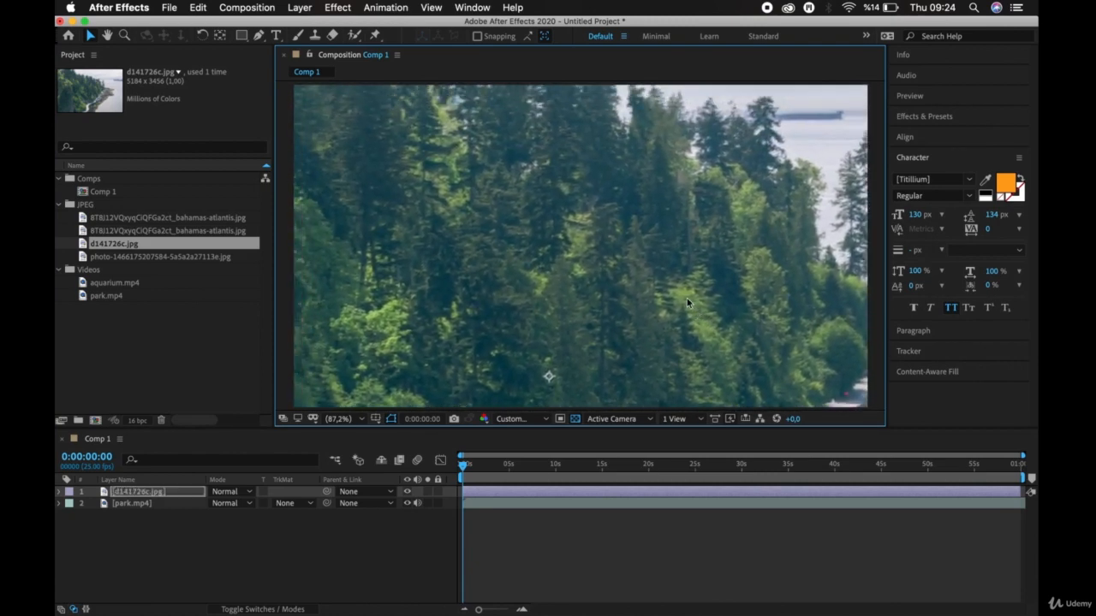